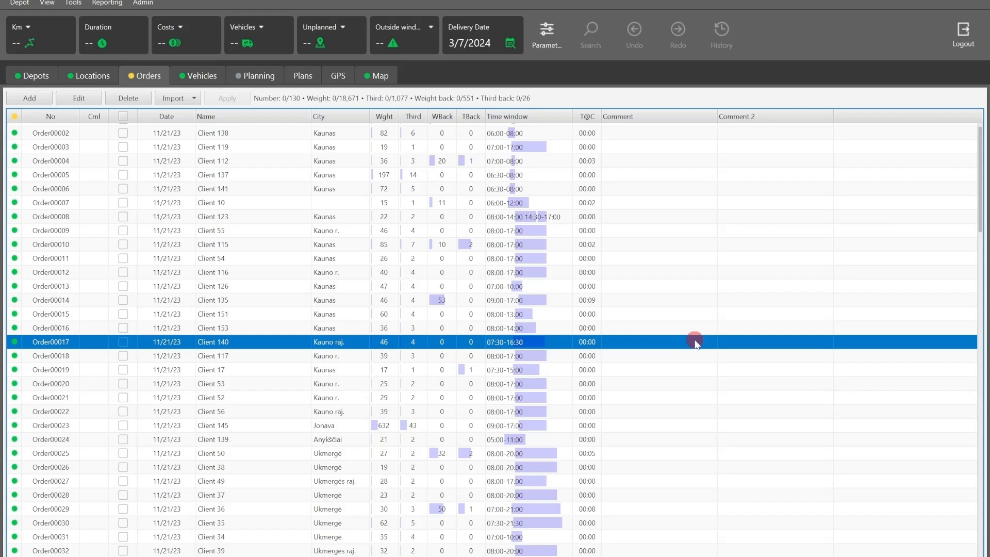
Check the available import sources for orders and look through the orders list
left_click(193, 98)
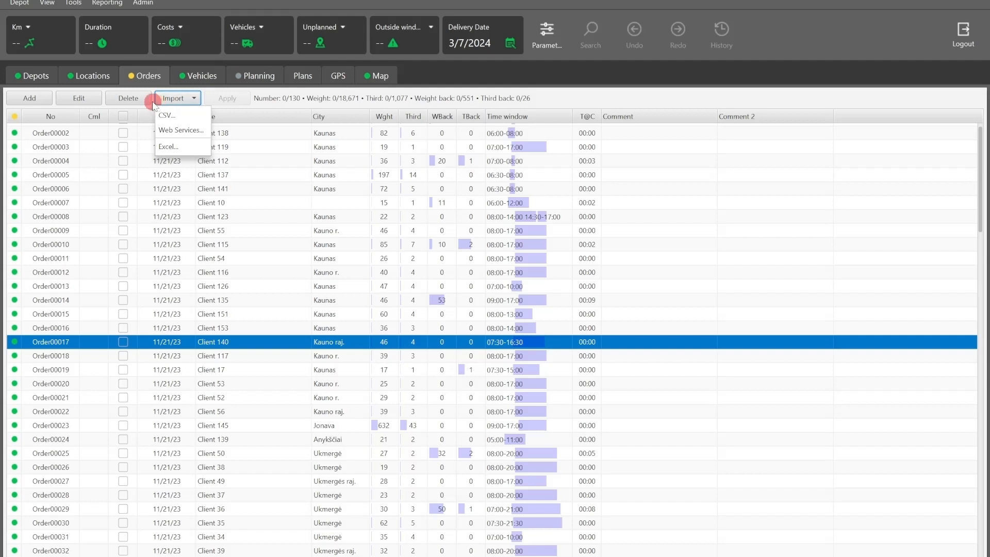
key("Down")
key("Down")
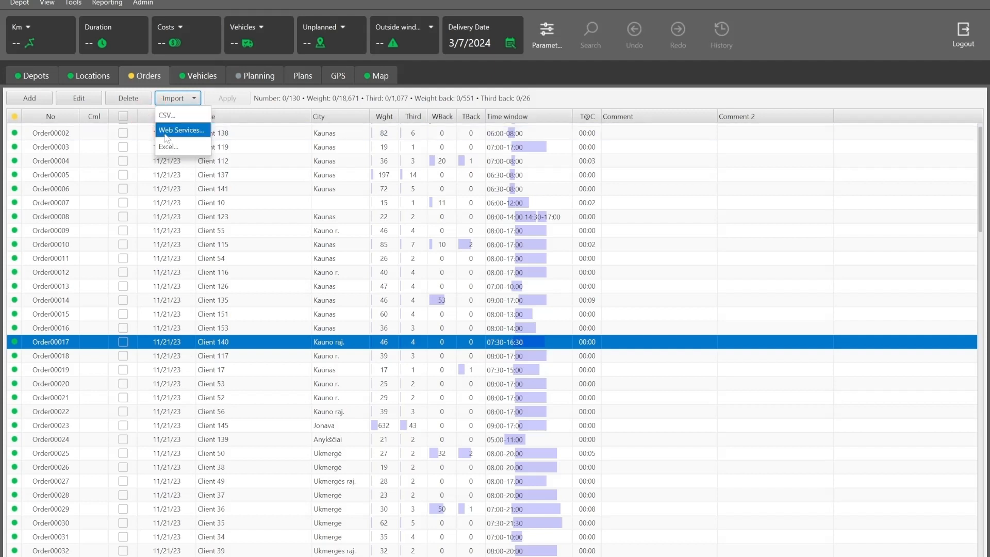
left_click(146, 131)
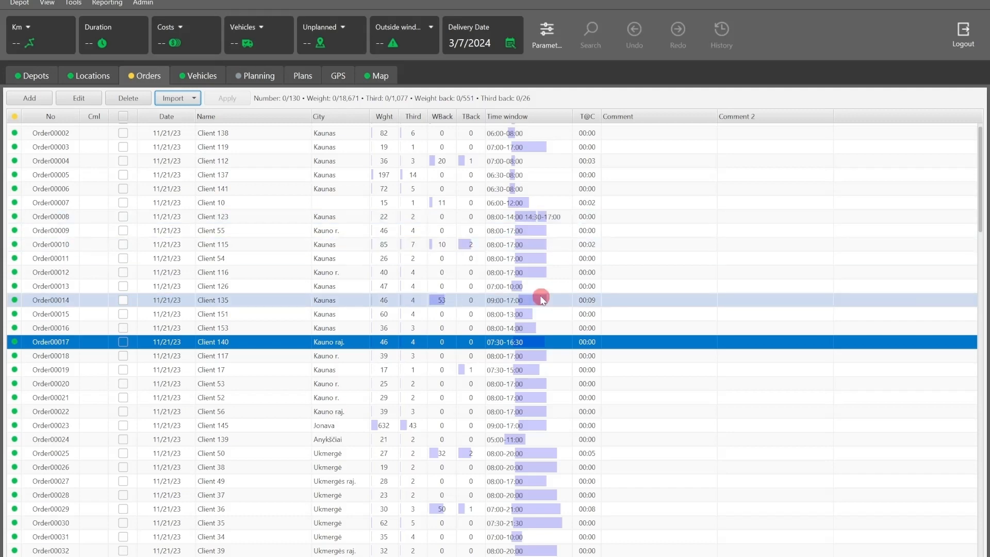
scroll(540, 295, "down", 5)
scroll(537, 370, "down", 10)
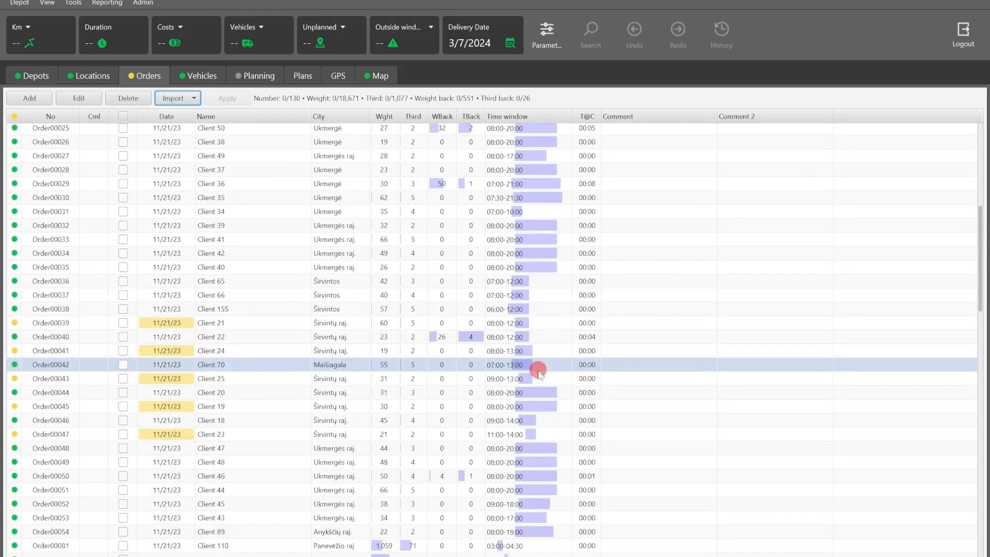
scroll(537, 370, "up", 11)
scroll(537, 370, "up", 4)
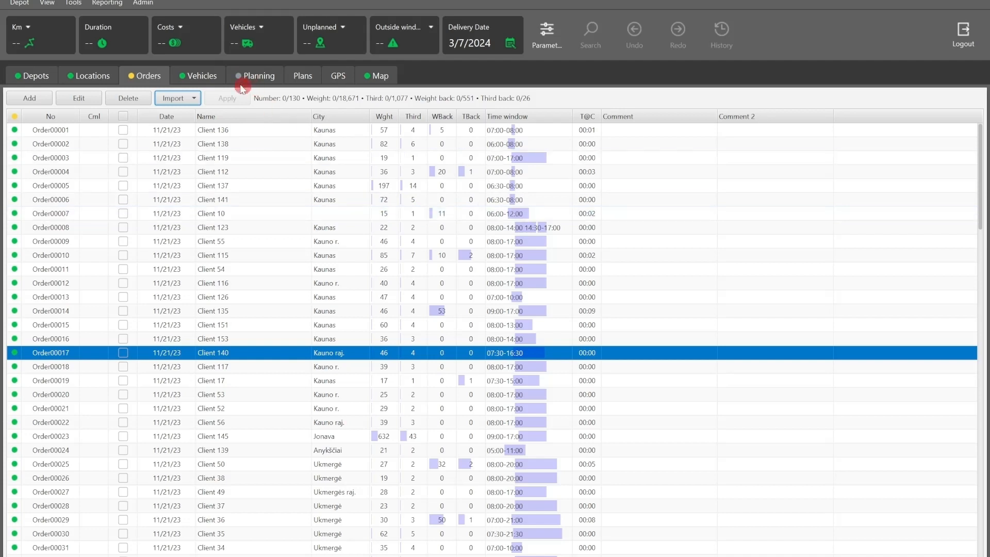
Open Vehicle 01 for editing and examine its carrier, driver and GPS provider options
left_click(210, 76)
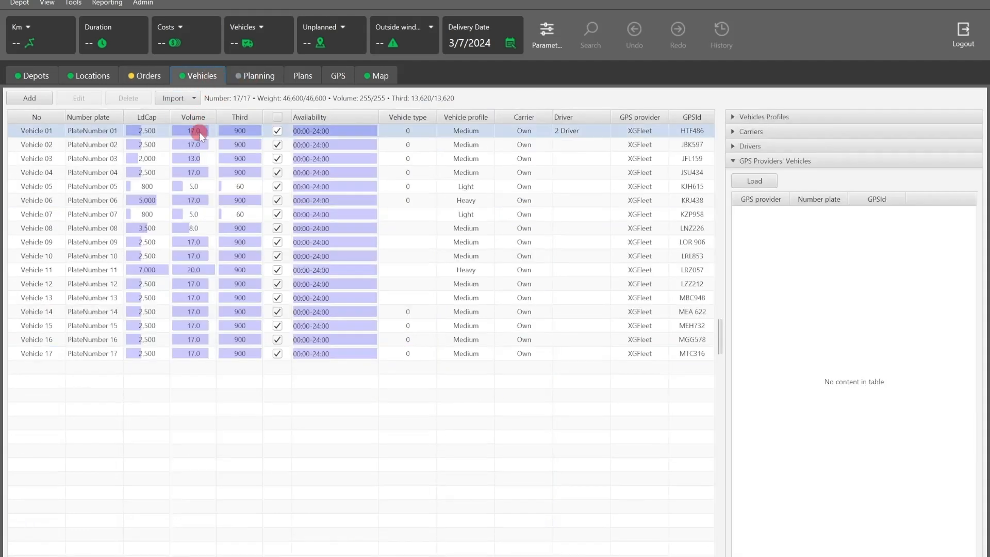
left_click(129, 131)
left_click(92, 98)
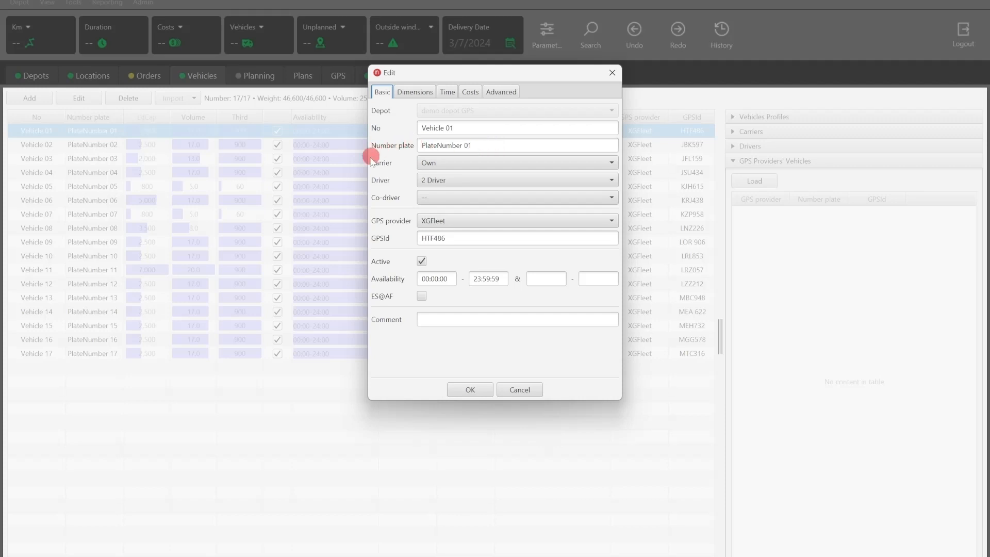
left_click(465, 166)
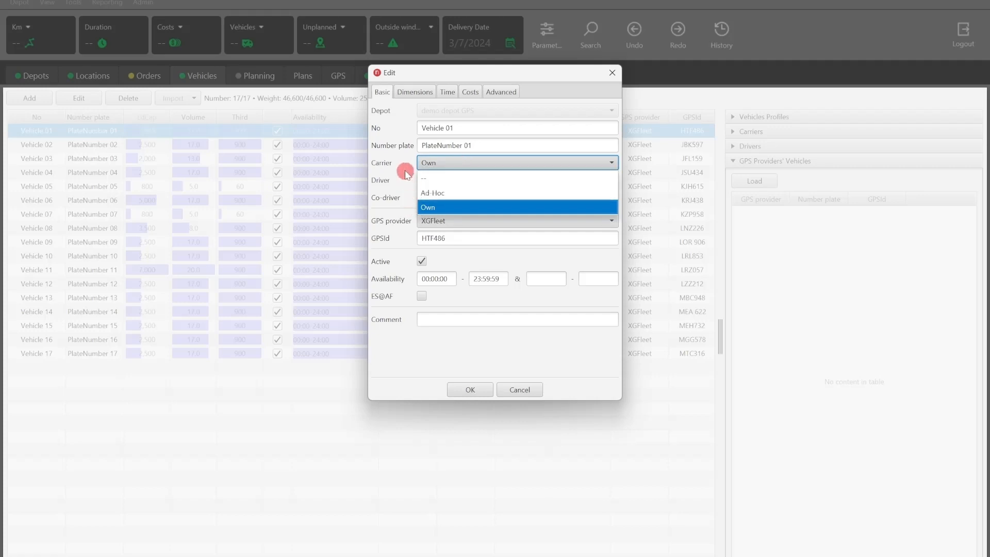
left_click(444, 164)
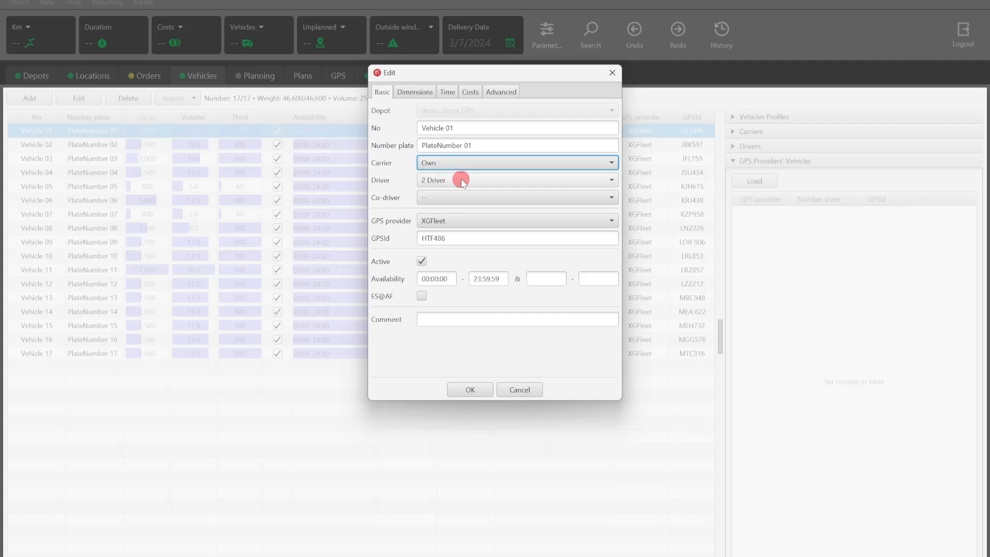
left_click(461, 181)
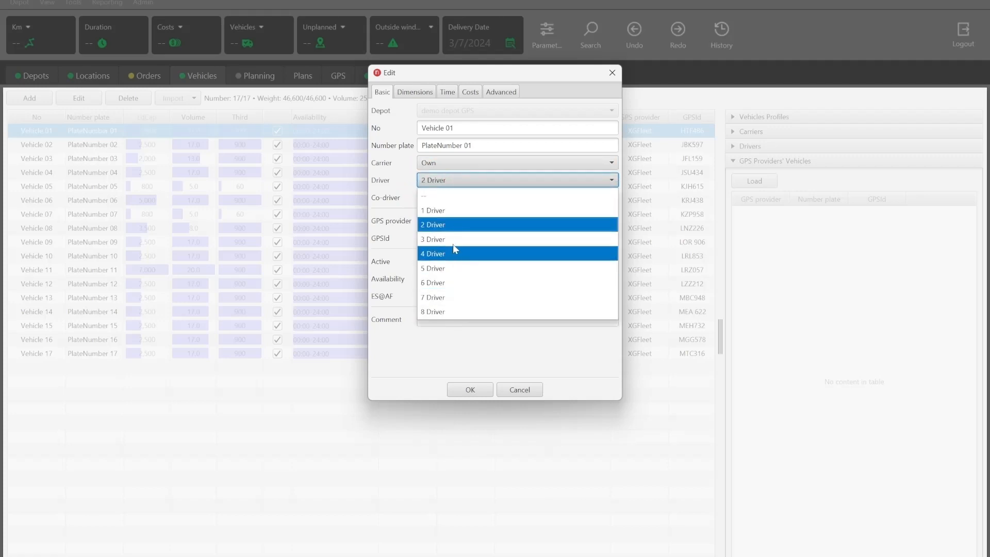
left_click(453, 225)
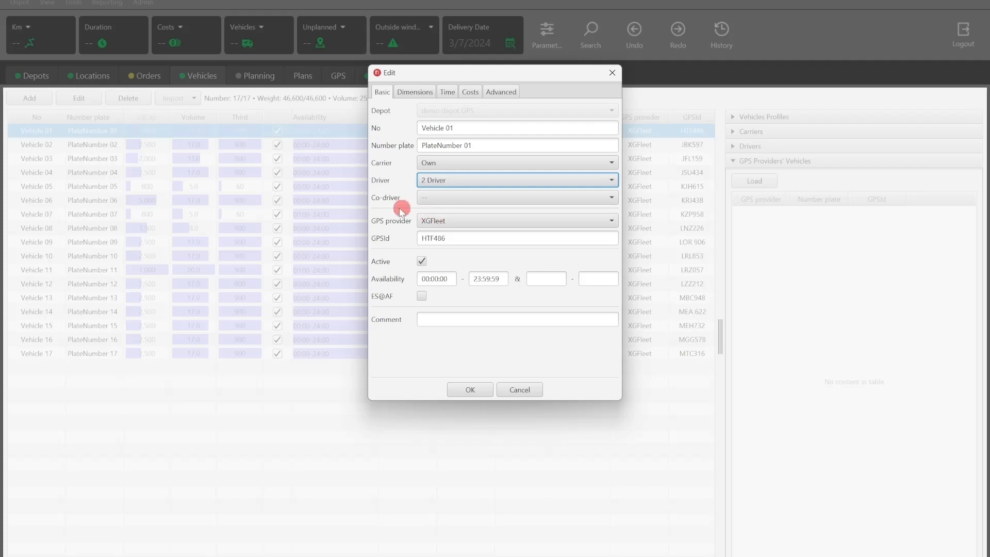
left_click(466, 222)
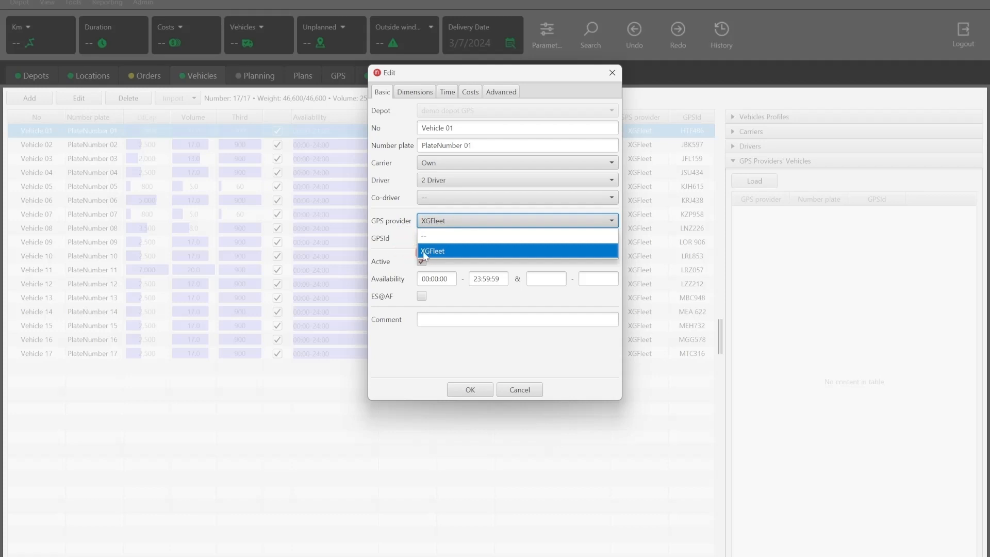
left_click(466, 220)
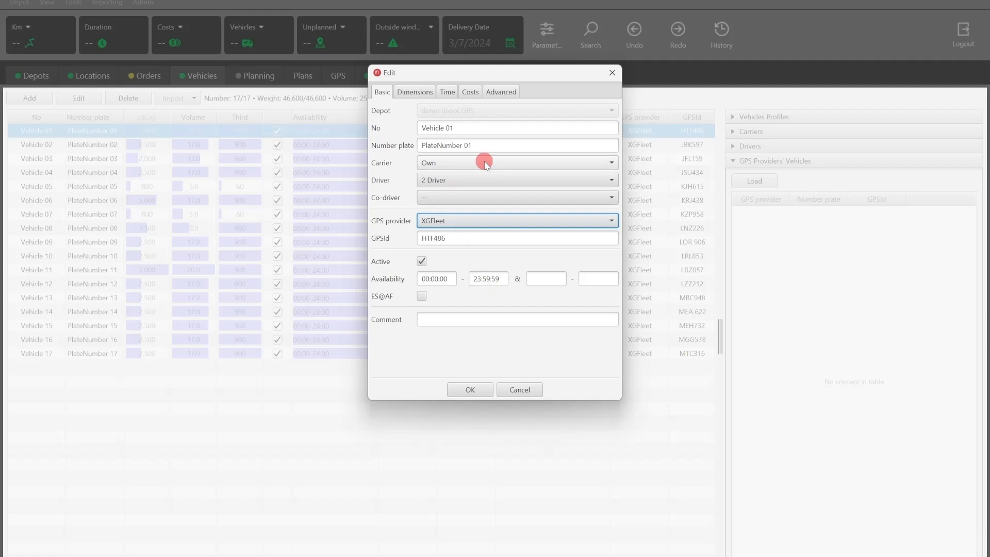
Examine the dimension settings of Vehicle 01, including the vehicle profile options and the weight utilization
left_click(418, 93)
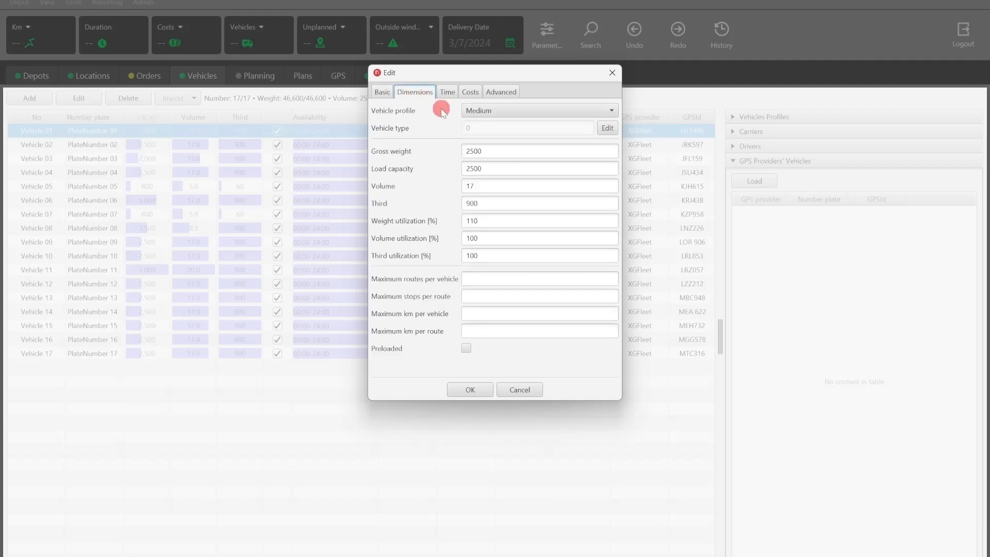
left_click(499, 111)
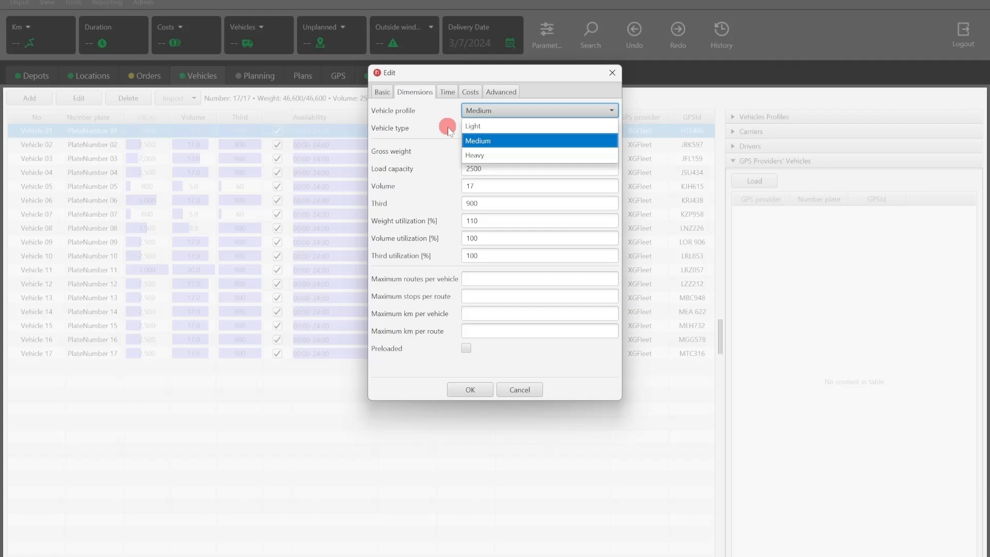
left_click(477, 110)
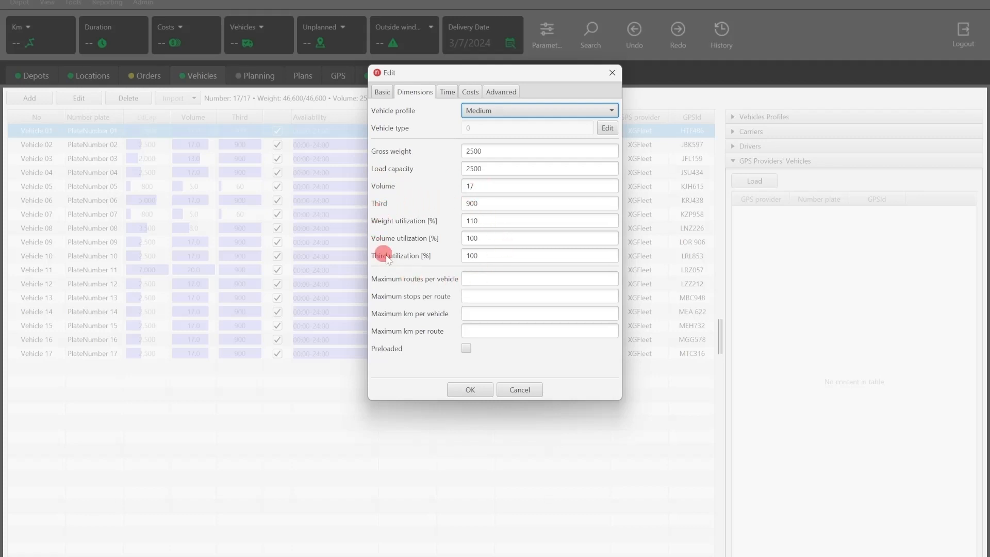
left_click(489, 219)
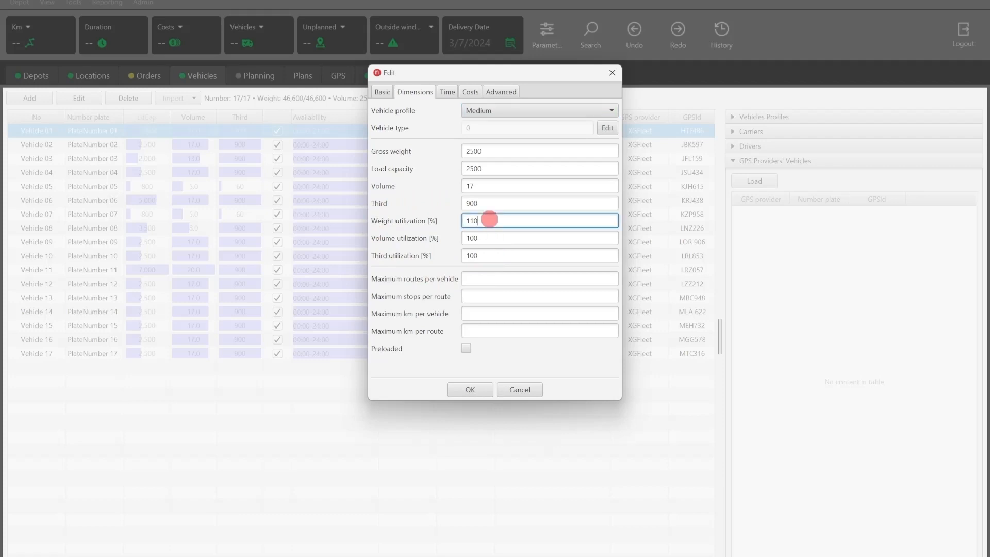
double_click(489, 219)
left_click(498, 220)
Enable the usage time limit for Vehicle 01, check its costs and advanced settings, and save the vehicle
left_click(447, 92)
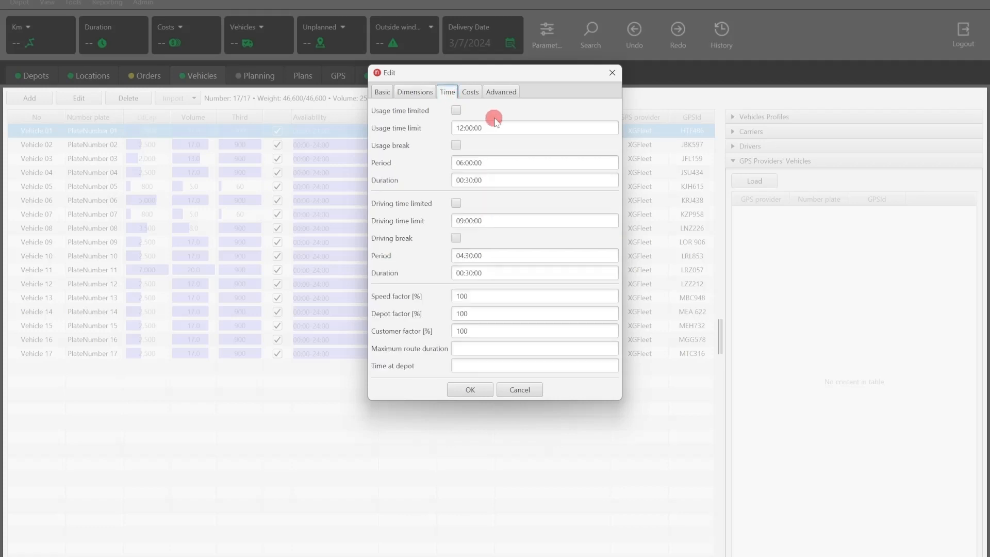
left_click(455, 111)
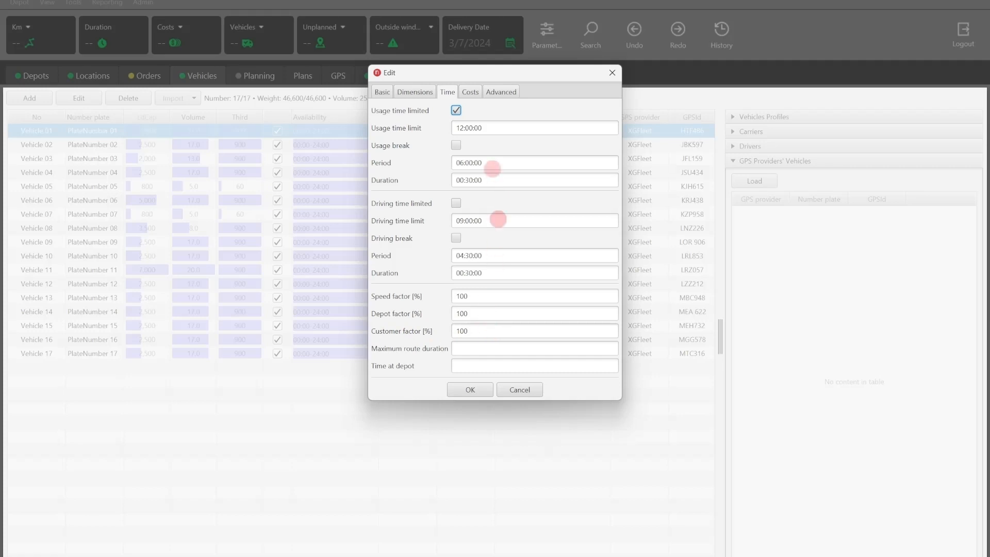
left_click(471, 93)
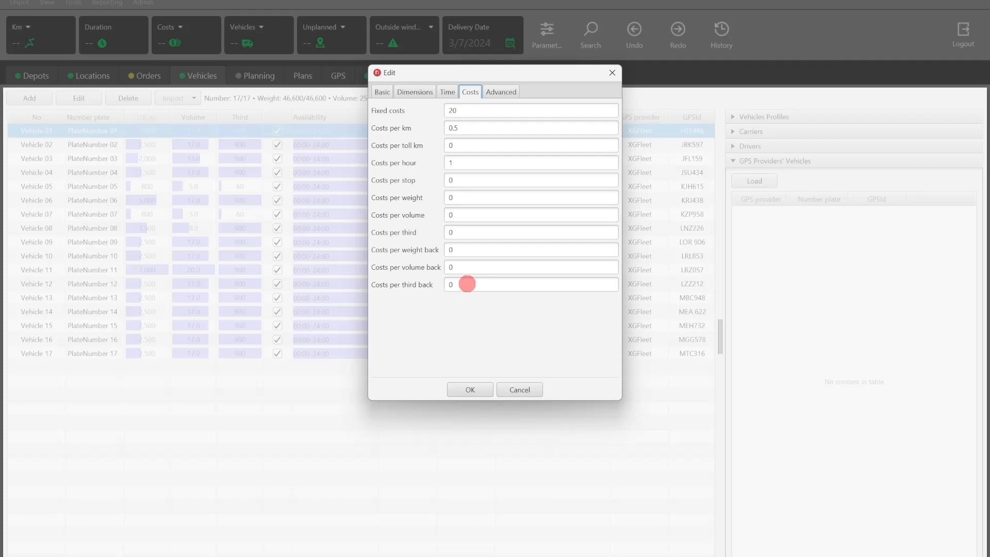
left_click(501, 93)
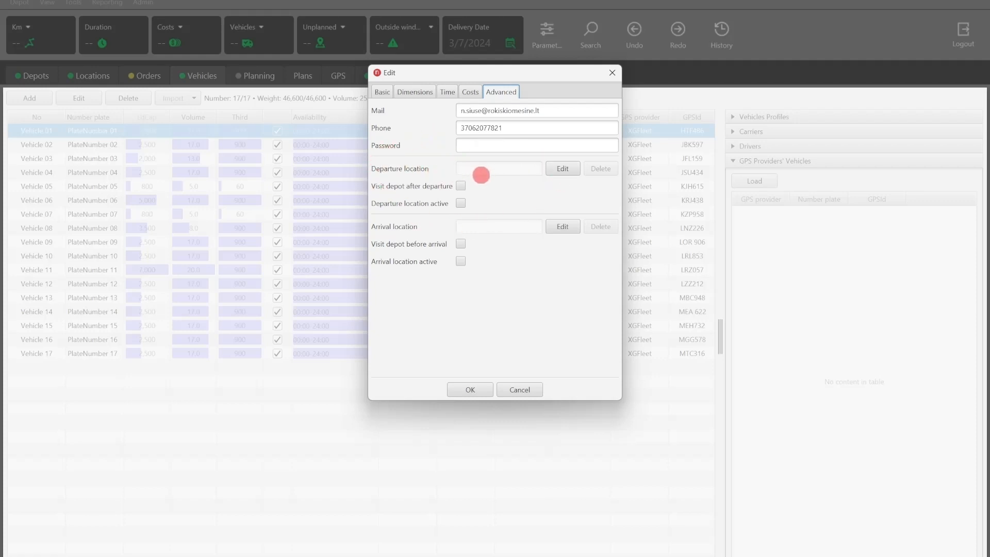
left_click(488, 170)
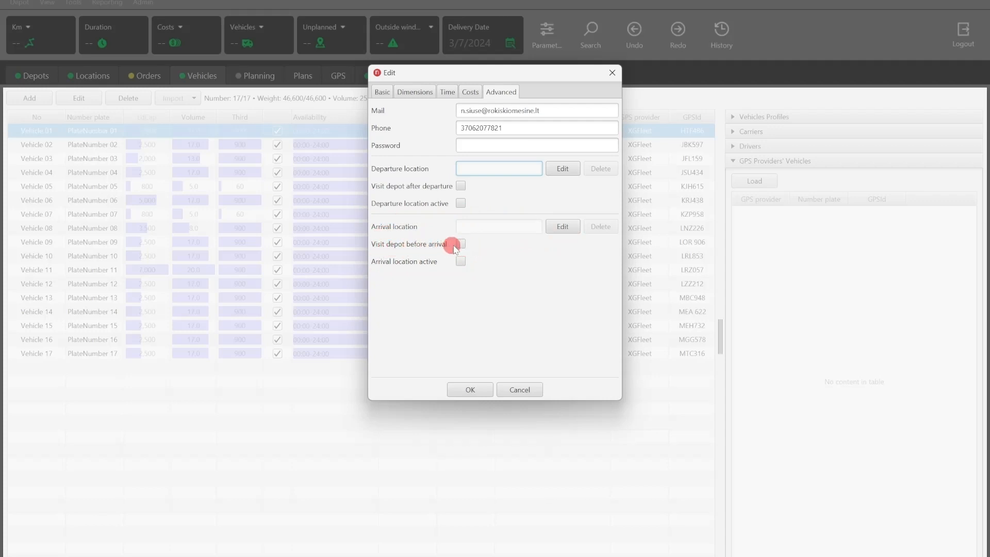
left_click(466, 389)
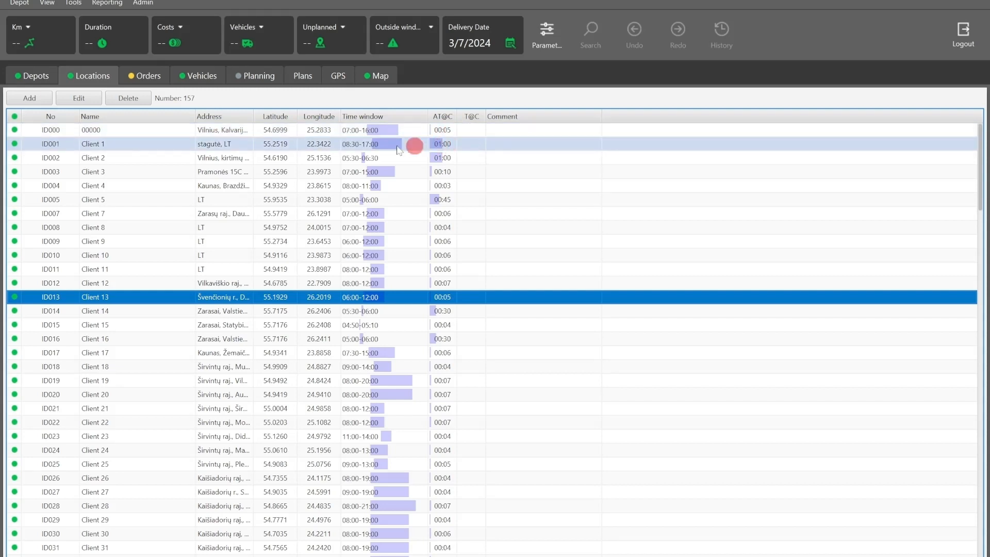
Display the depot capacities and examine how the capacity is distributed over the day
left_click(21, 4)
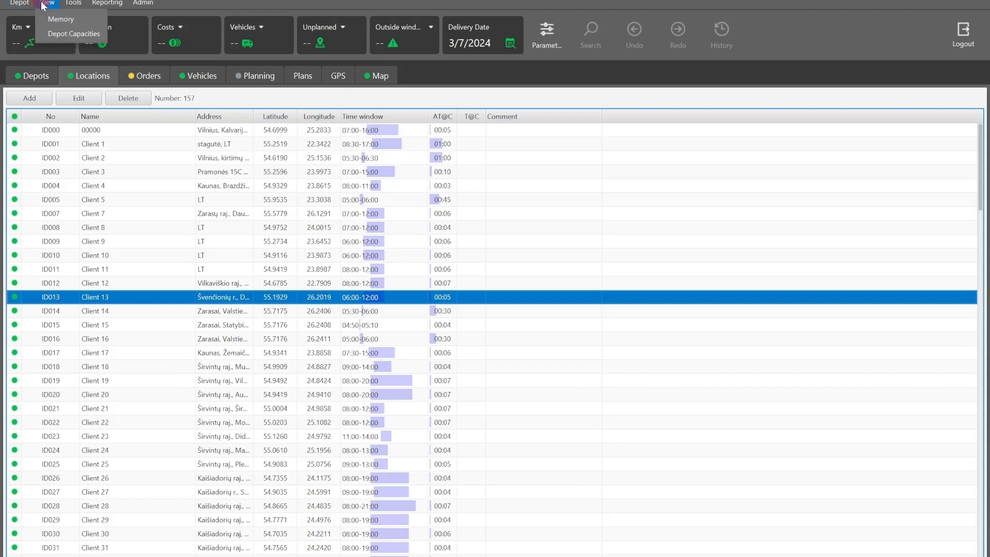
left_click(67, 33)
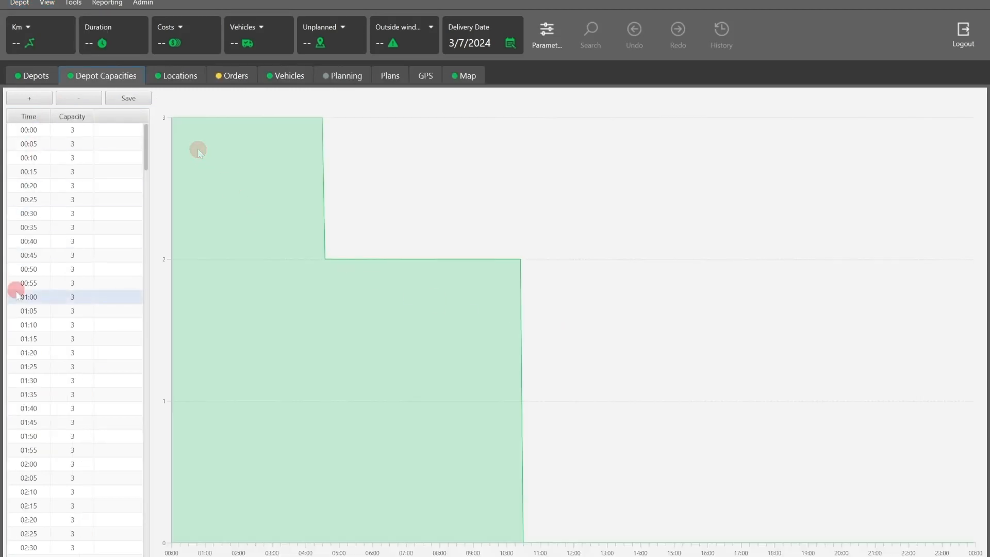
left_click(109, 131)
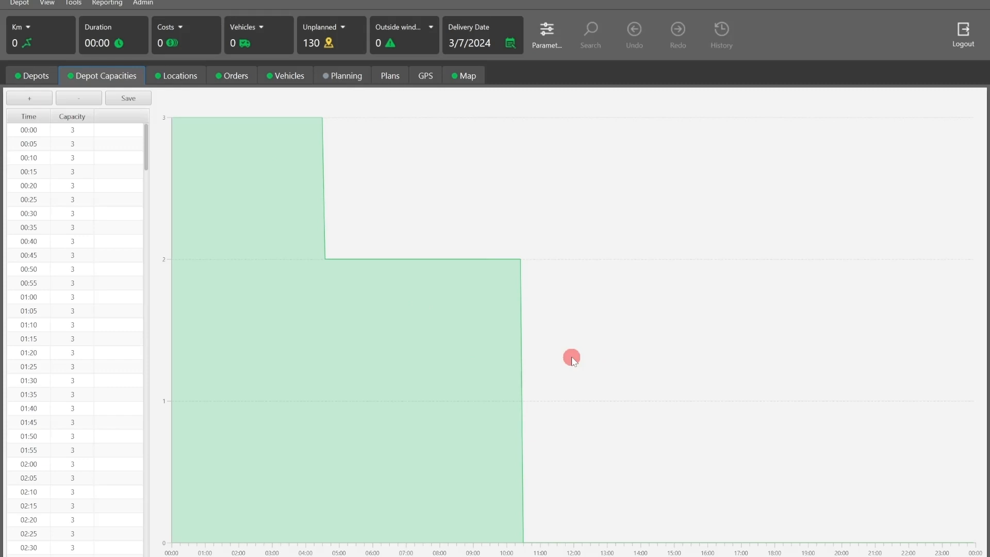
Apply all the orders to planning and look through the vehicle utilizations
left_click(234, 78)
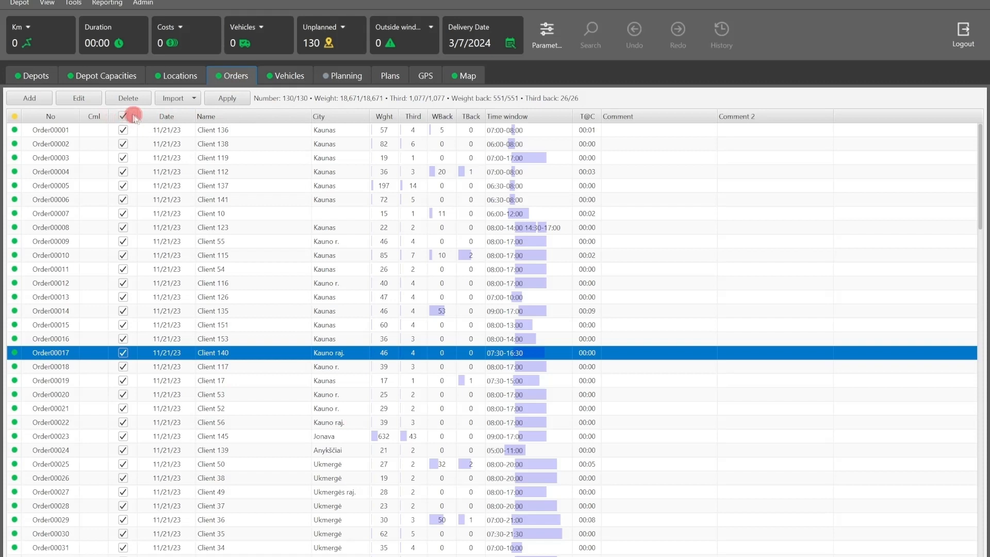
left_click(228, 99)
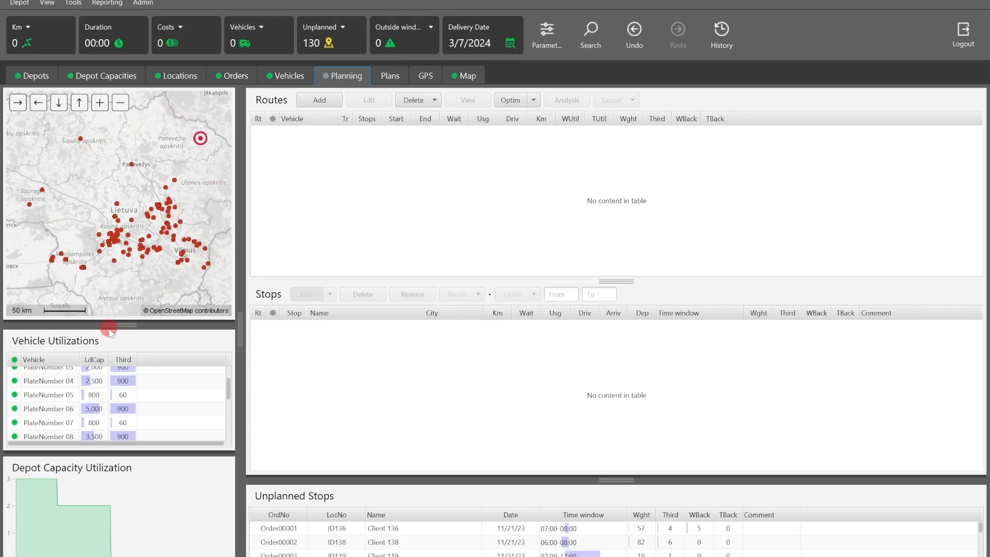
scroll(137, 401, "down", 4)
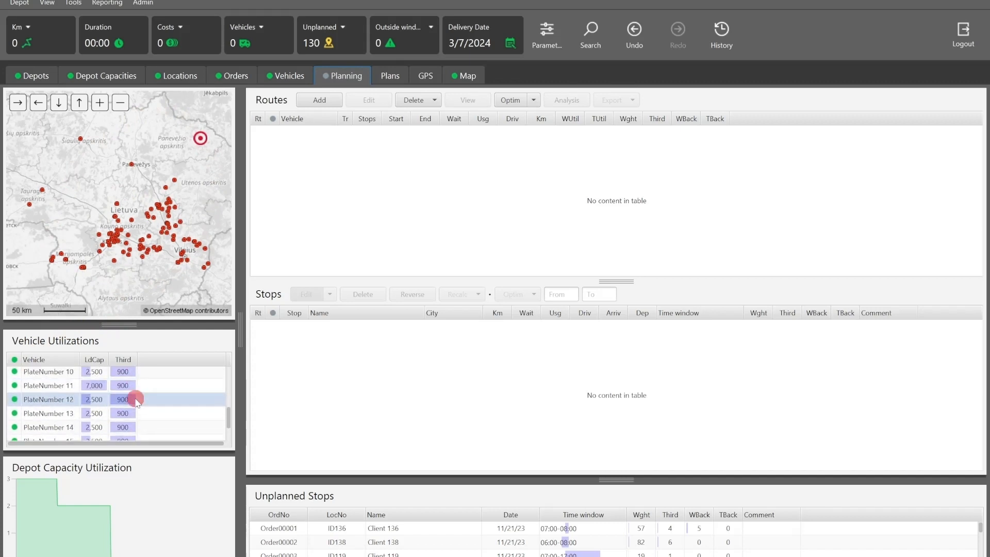
scroll(136, 398, "up", 5)
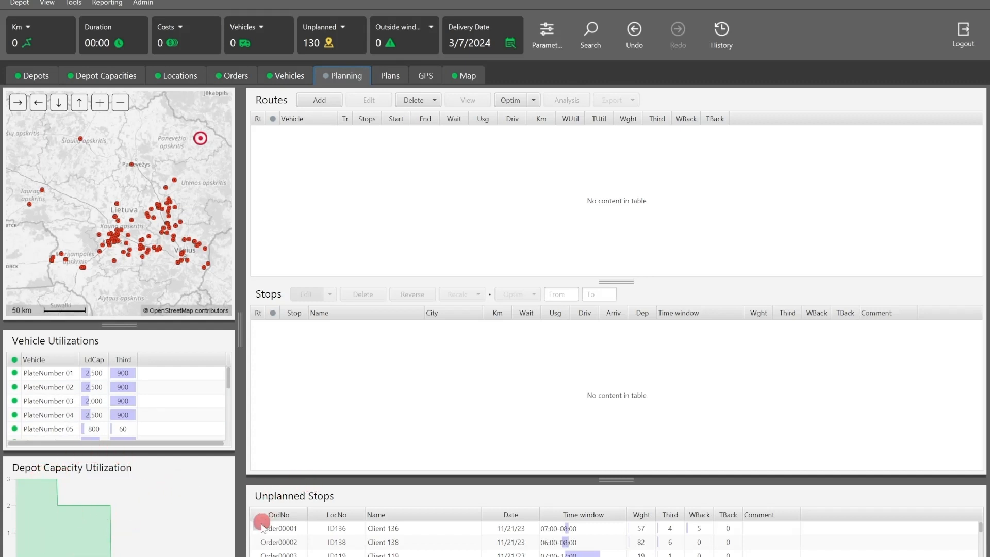
Browse the unplanned stops and run the route optimization for them
left_click(421, 529)
scroll(422, 532, "down", 5)
scroll(423, 532, "up", 5)
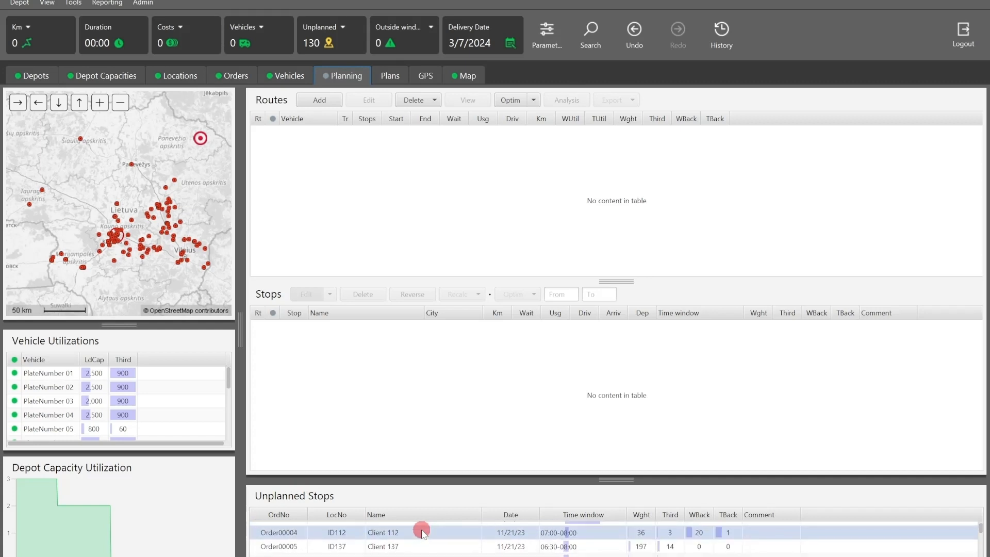
left_click(511, 102)
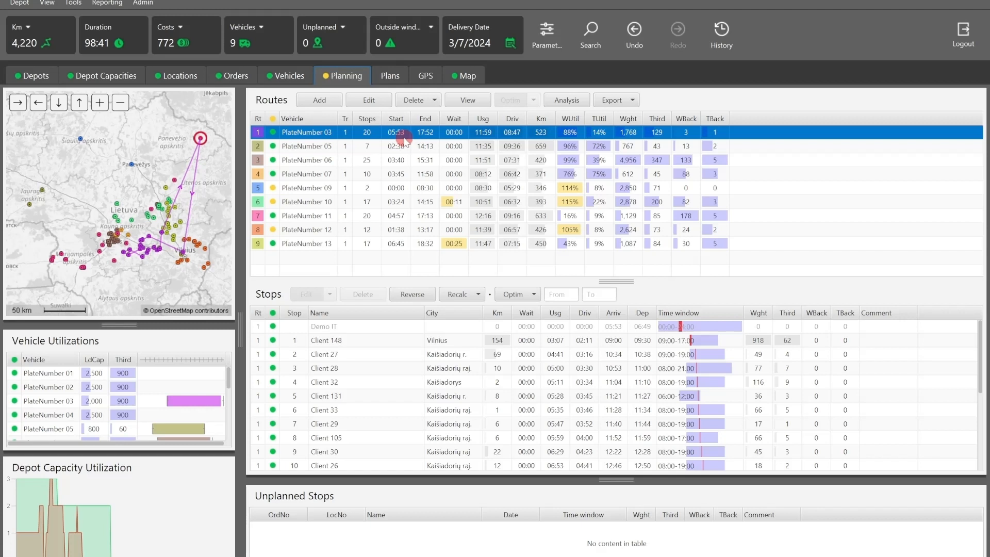
Examine the optimized routes of PlateNumber 03, PlateNumber 05 and PlateNumber 12 in the routes table and on the map
left_click(326, 133)
left_click(401, 130)
left_click(487, 144, "ctrl")
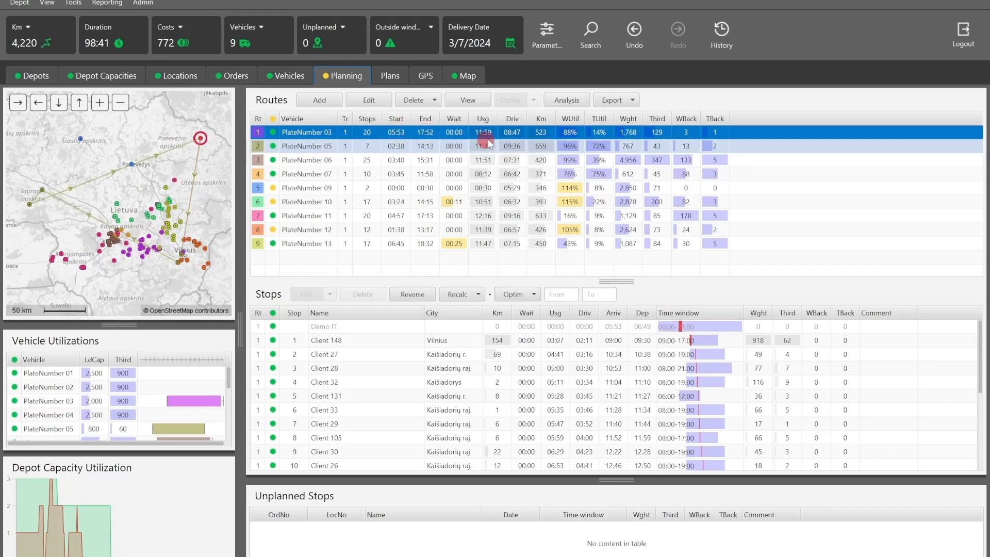
left_click(484, 132)
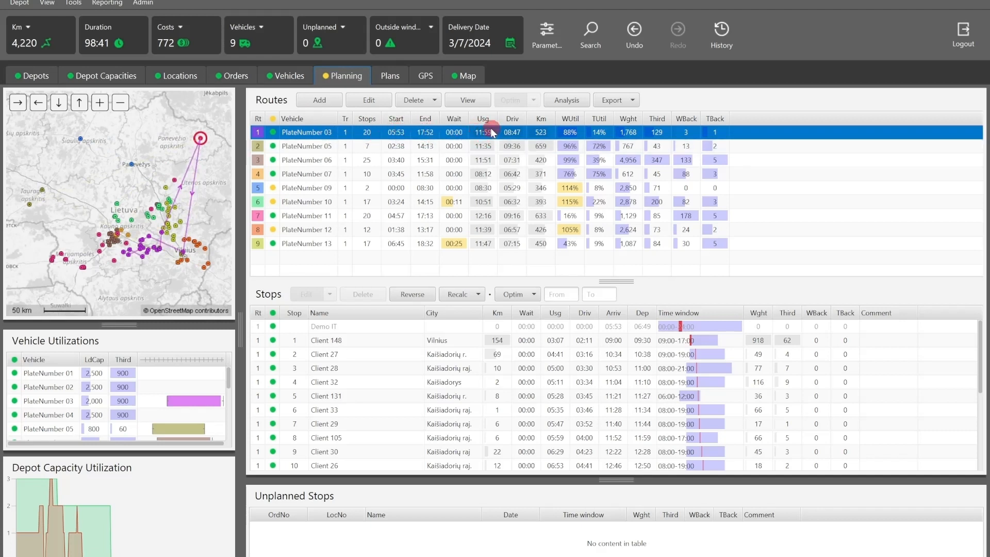
left_click(515, 231, "ctrl")
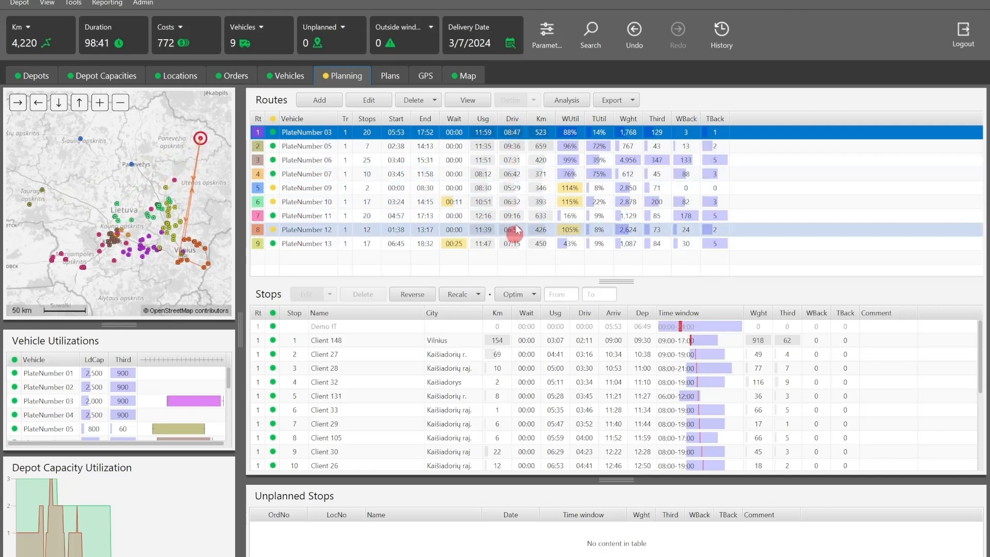
Select the PlateNumber 03 route and look through its complete list of stops
left_click(517, 133)
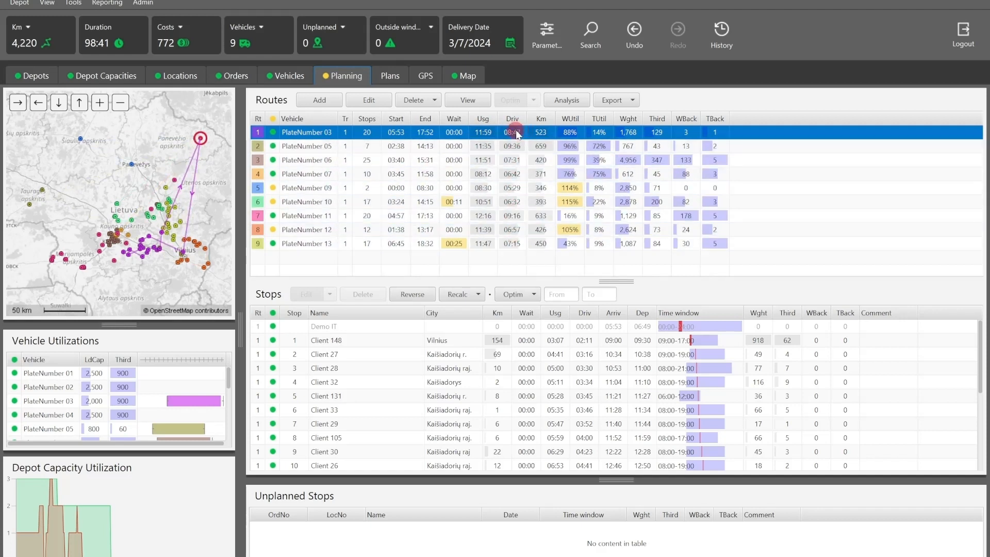
left_click(501, 396)
scroll(503, 399, "down", 4)
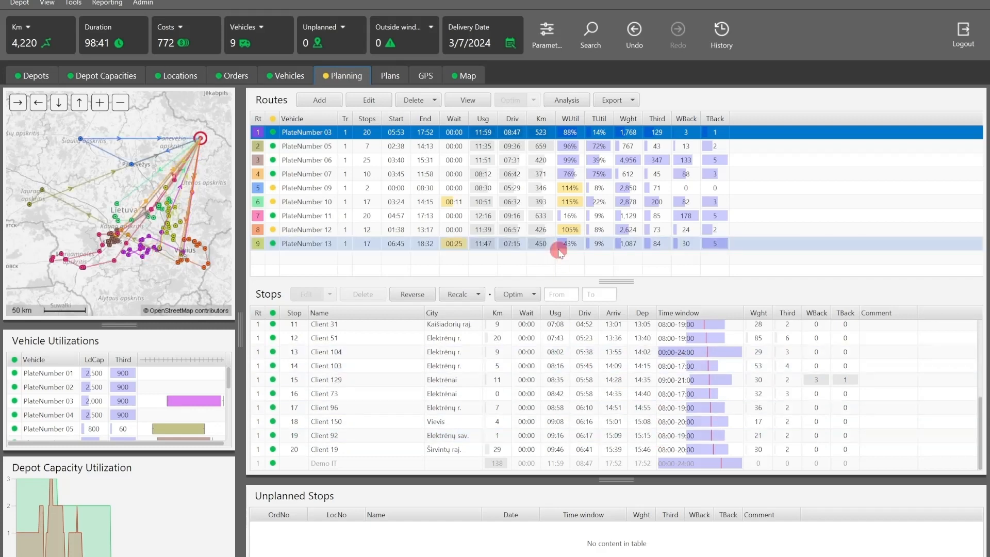
View the selected route on the detailed route map, check its leg information, and step forward to the PlateNumber 06 route
left_click(468, 100)
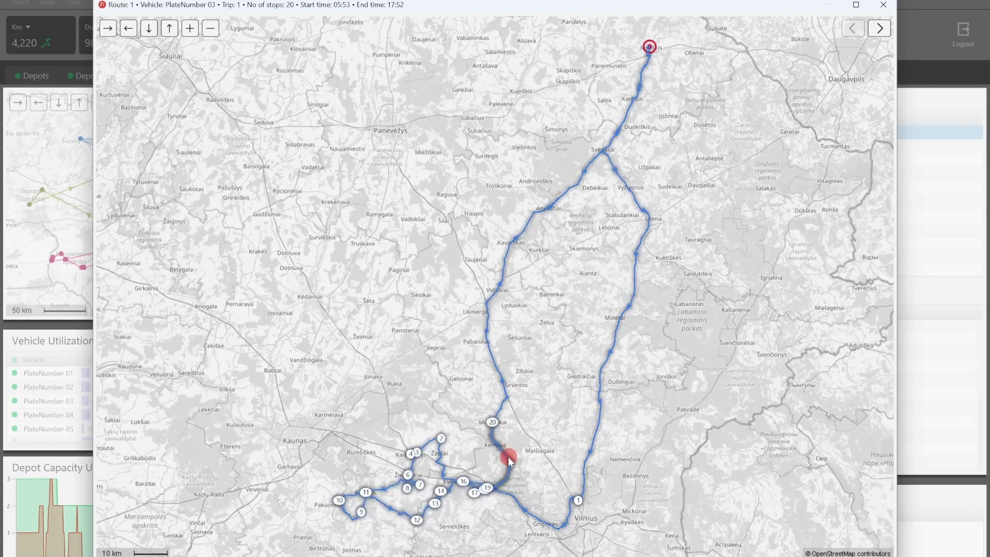
mouse_move(509, 467)
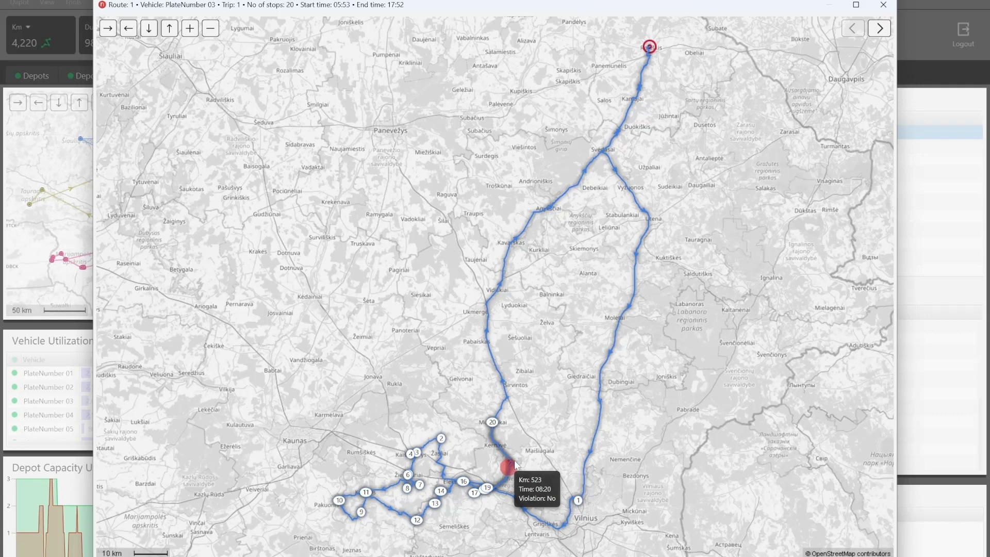
left_click(885, 28)
left_click(887, 29)
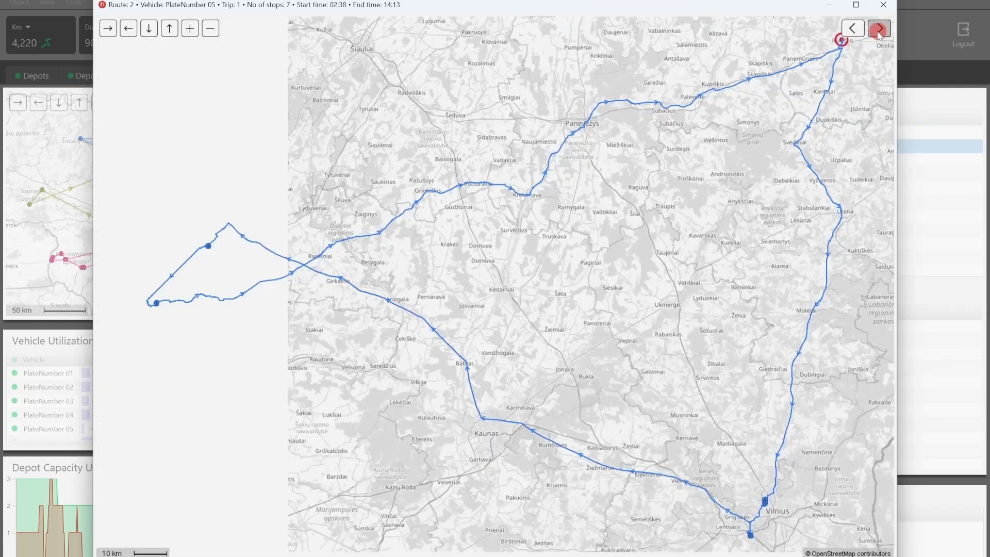
left_click(880, 30)
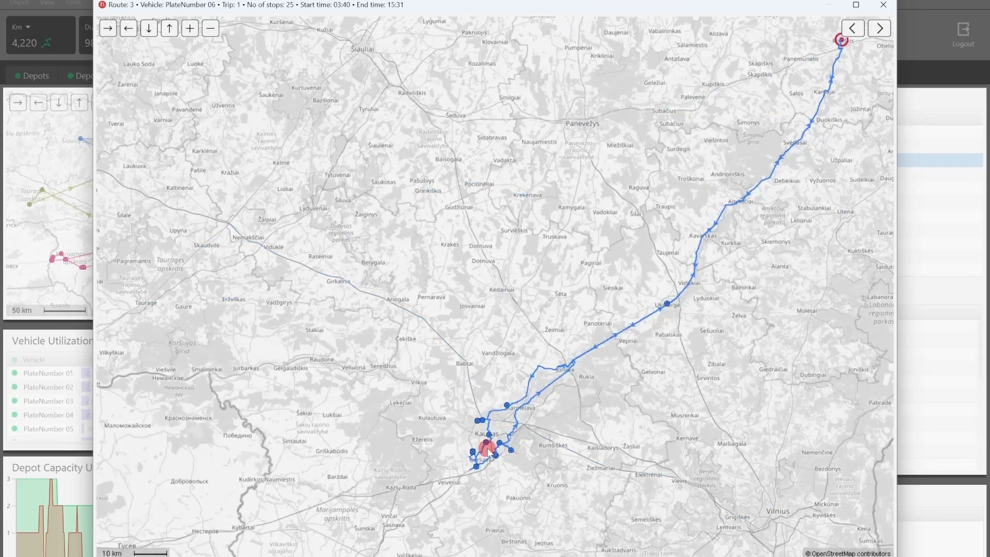
Show roads and actual speeds on the PlateNumber 06 route map and examine the route at street level
double_click(519, 443)
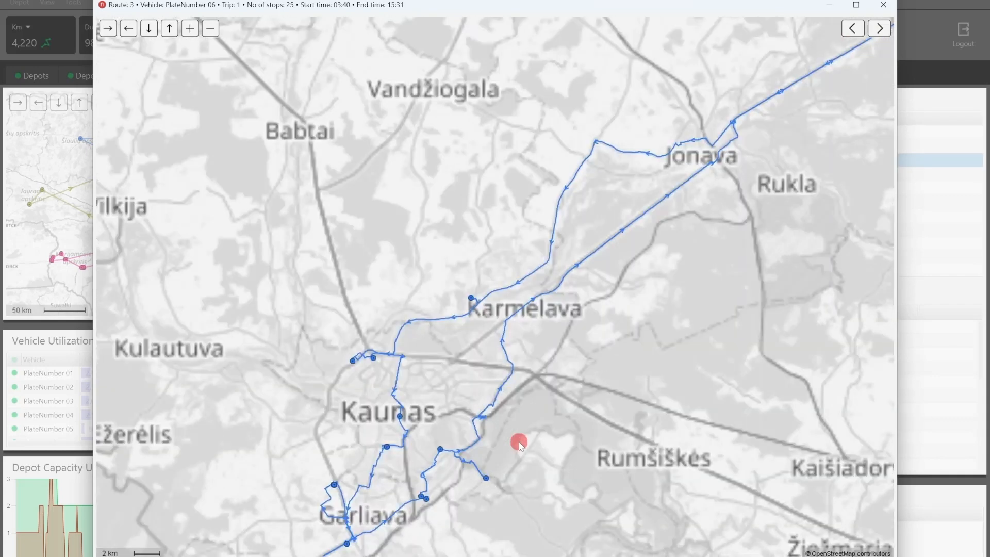
right_click(500, 454)
mouse_move(531, 478)
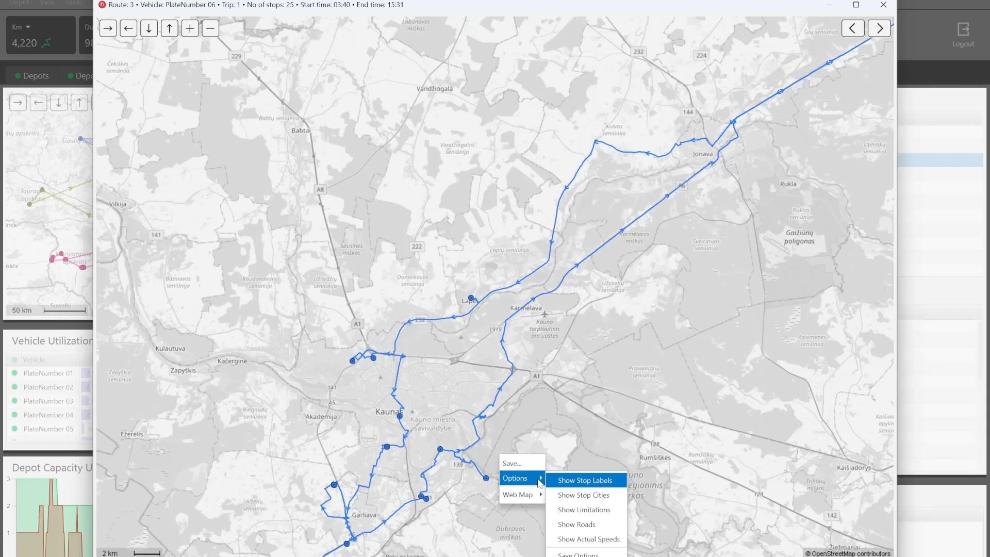
left_click(571, 521)
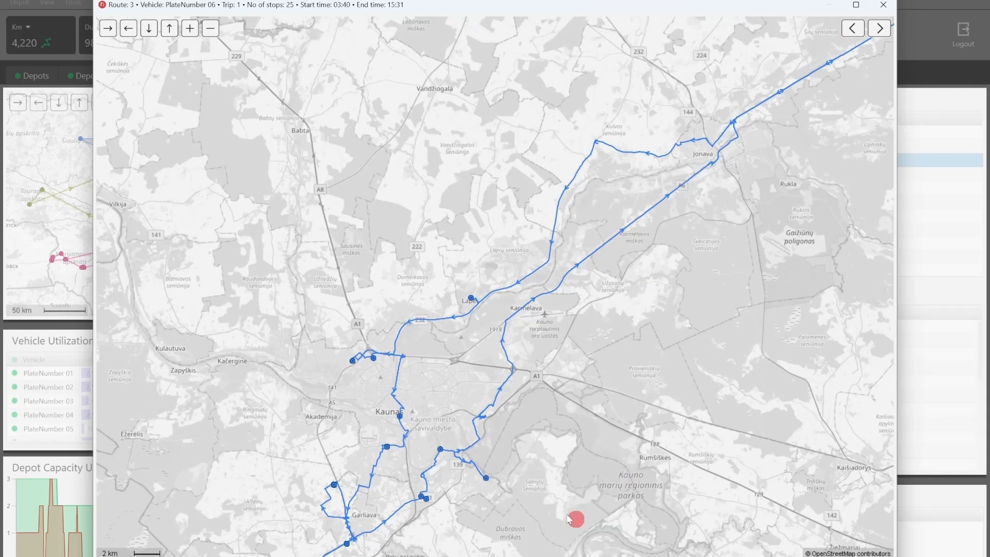
right_click(529, 478)
mouse_move(548, 500)
left_click(610, 545)
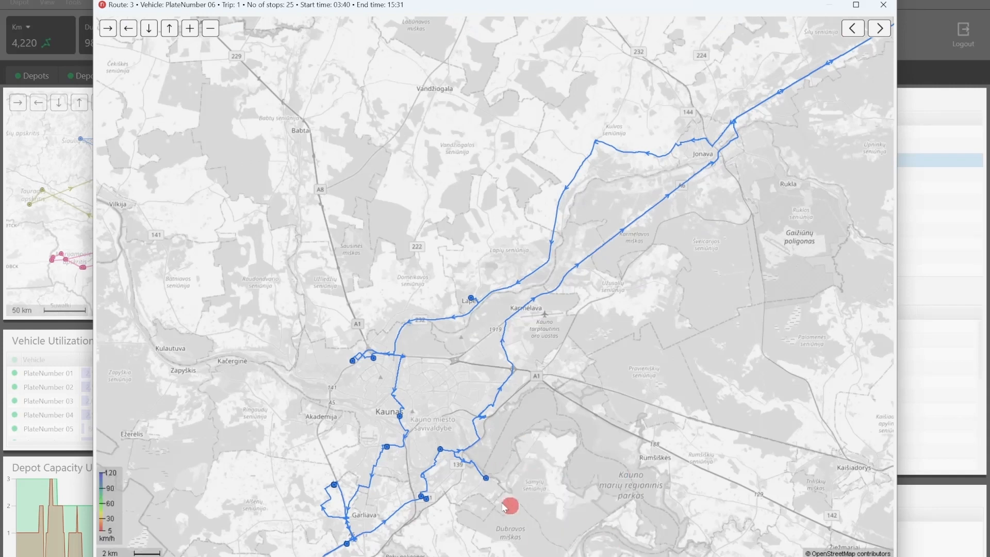
mouse_move(406, 506)
scroll(406, 507, "up", 10)
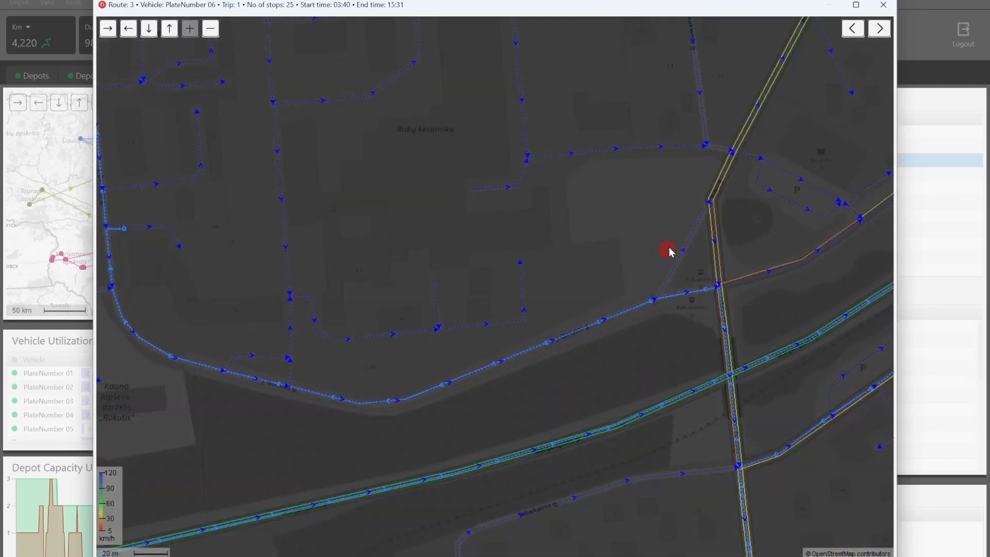
scroll(685, 263, "down", 3)
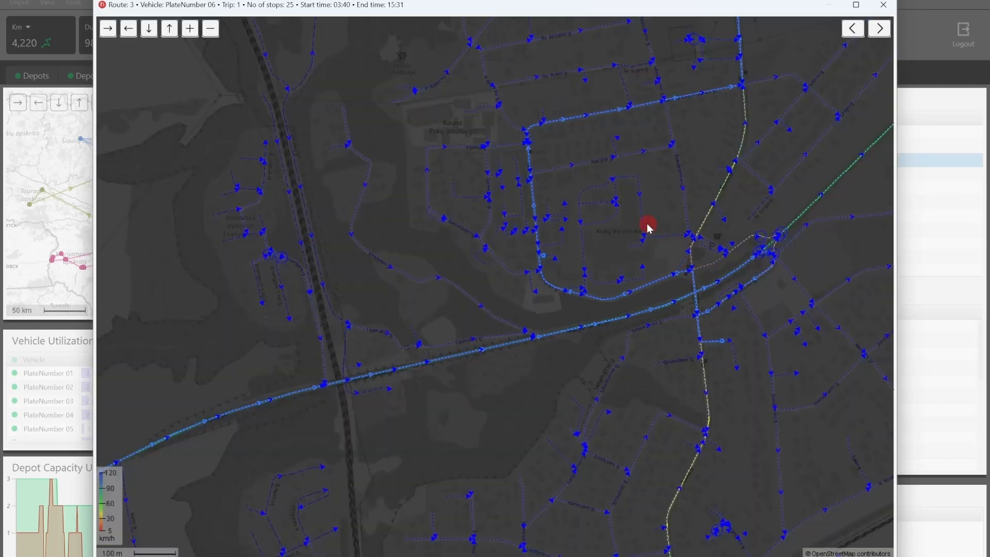
Show the road limitations on the PlateNumber 06 route map, examine them along the route, and close the map
right_click(609, 250)
mouse_move(626, 276)
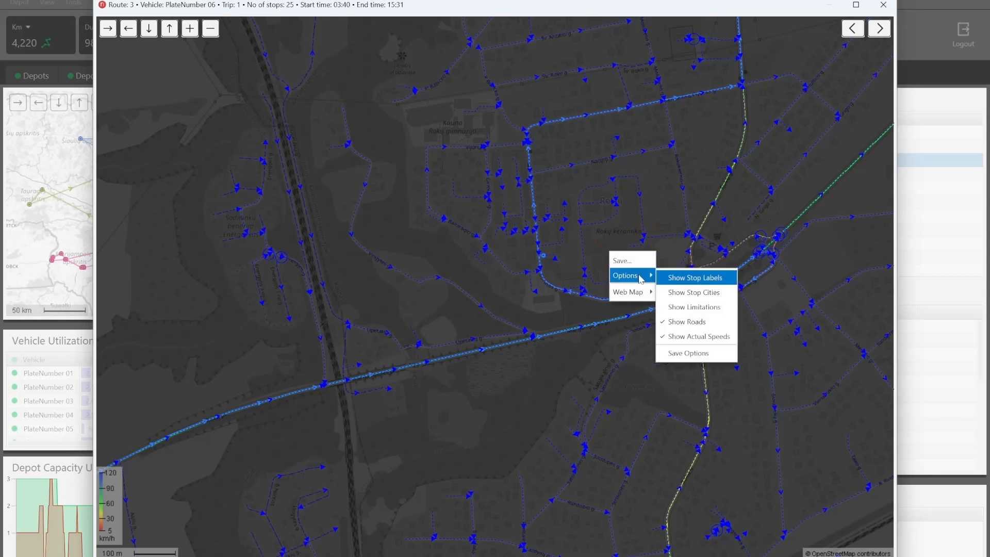
left_click(674, 304)
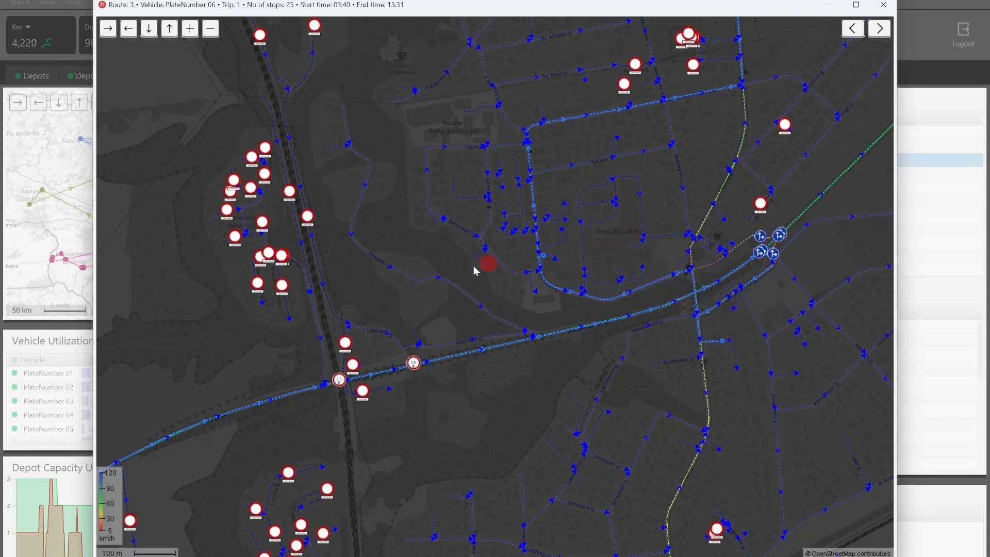
left_click_drag(407, 293, 429, 323)
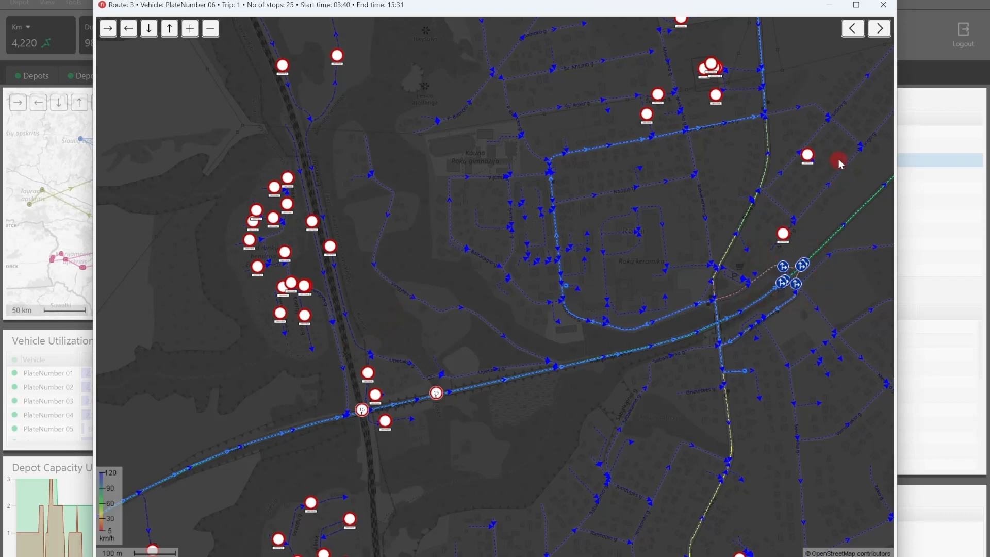
left_click(883, 6)
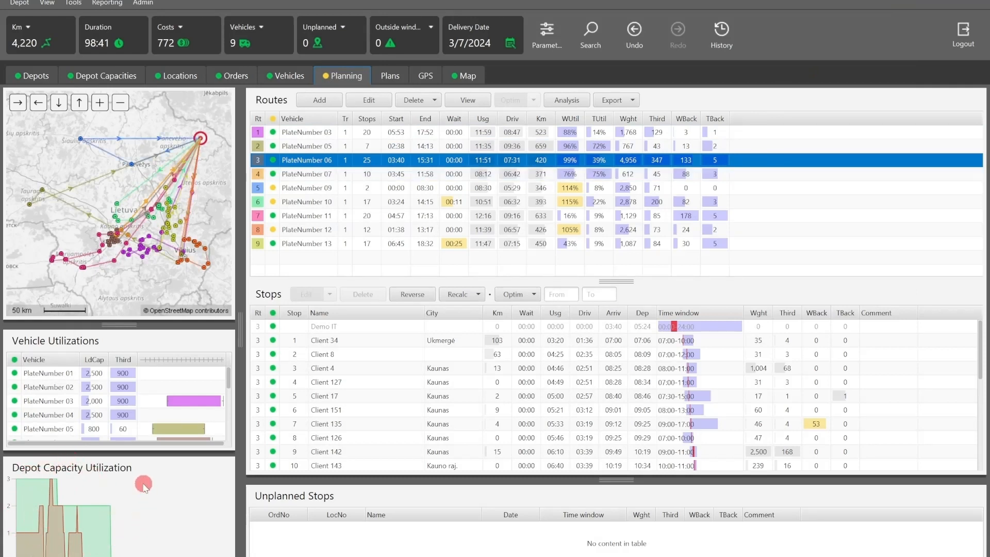
Look through the vehicle utilizations and inspect the PlateNumber 09 and PlateNumber 05 routes from the overview map
scroll(186, 412, "down", 4)
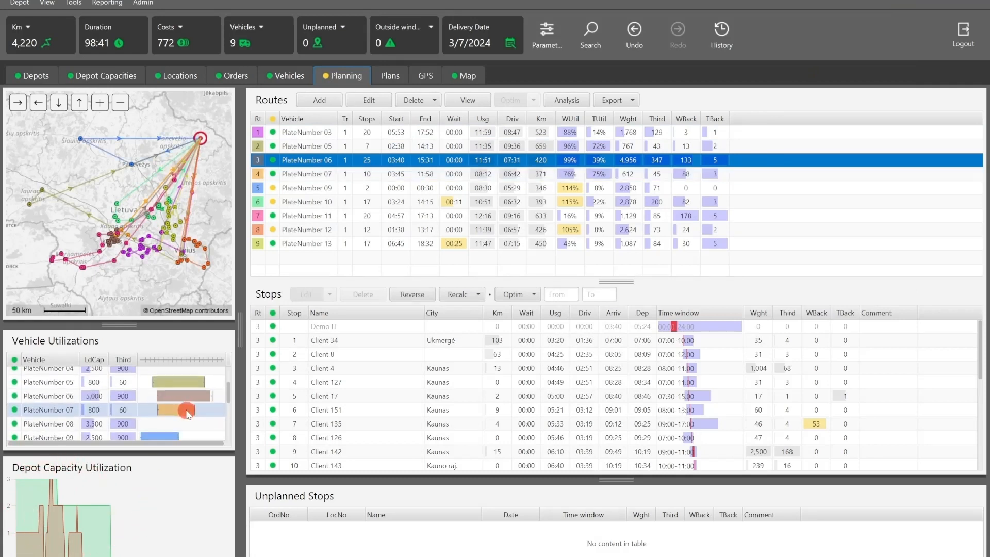
scroll(187, 411, "down", 1)
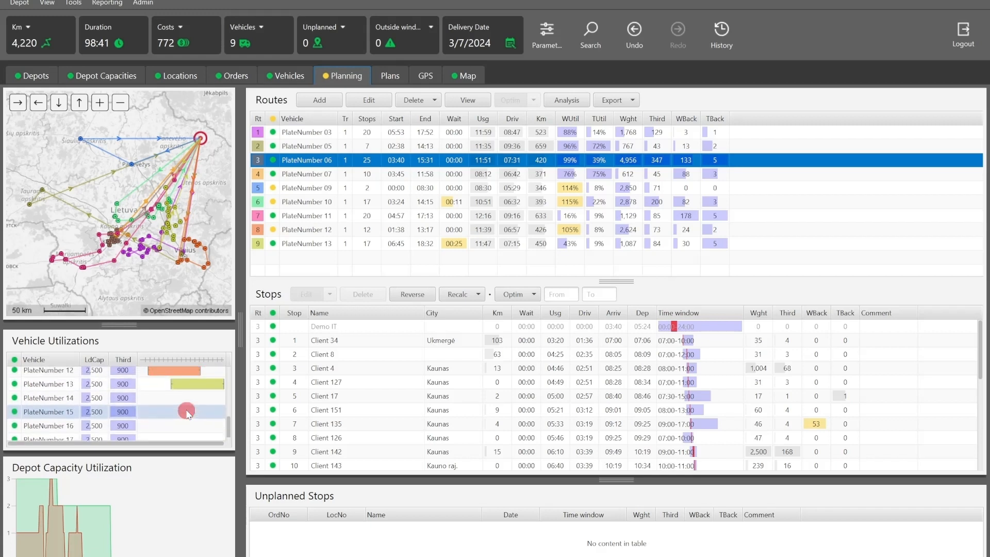
scroll(186, 411, "up", 1)
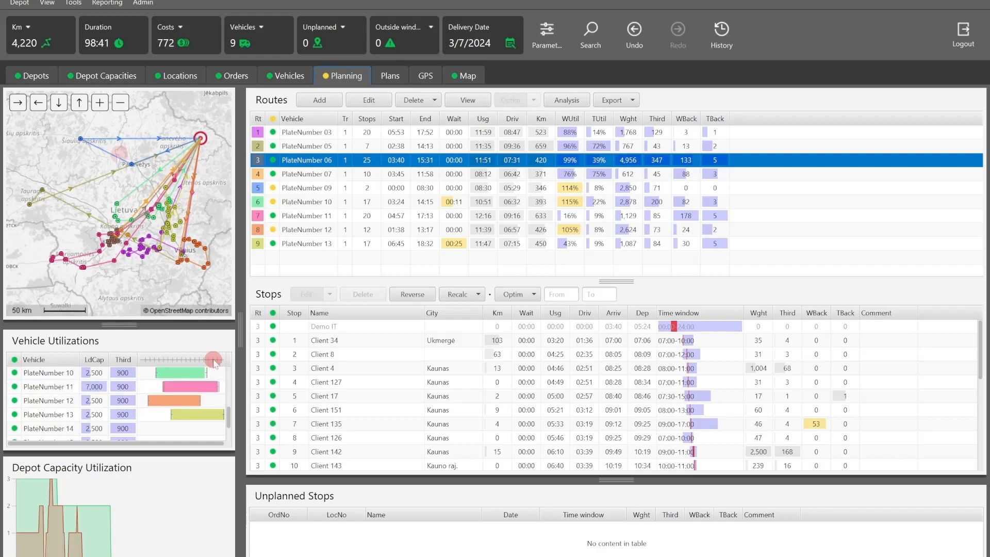
left_click(107, 155)
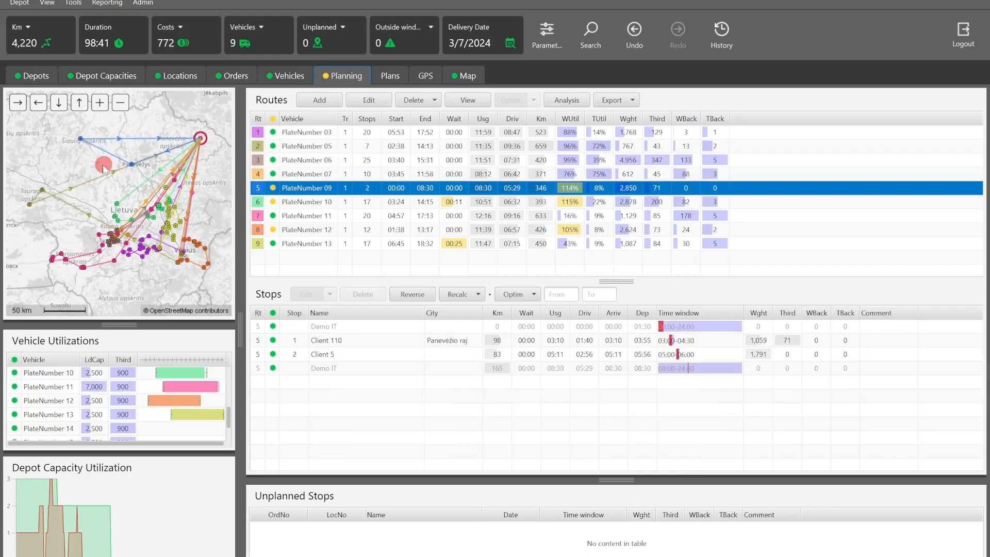
left_click(104, 174)
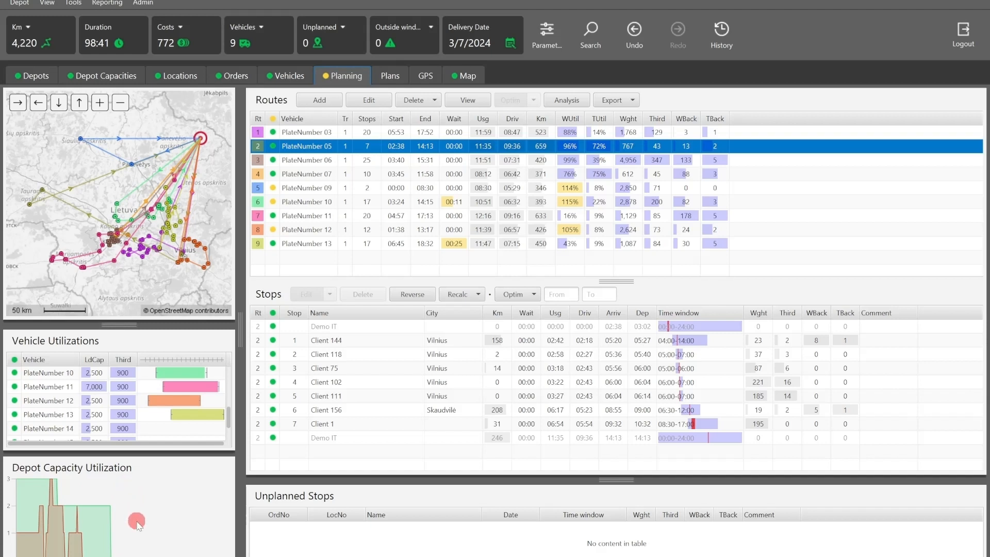
Export the routes to CSV as "MK - test" with delivery date 3/8/2024, saving and locking the plan, and display the saved plans
left_click(616, 100)
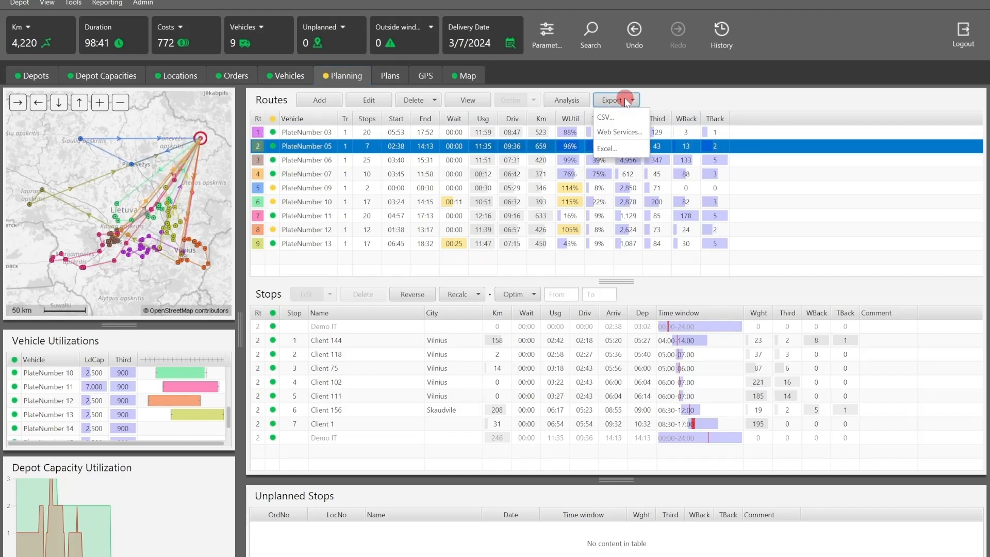
left_click(605, 119)
left_click(541, 172)
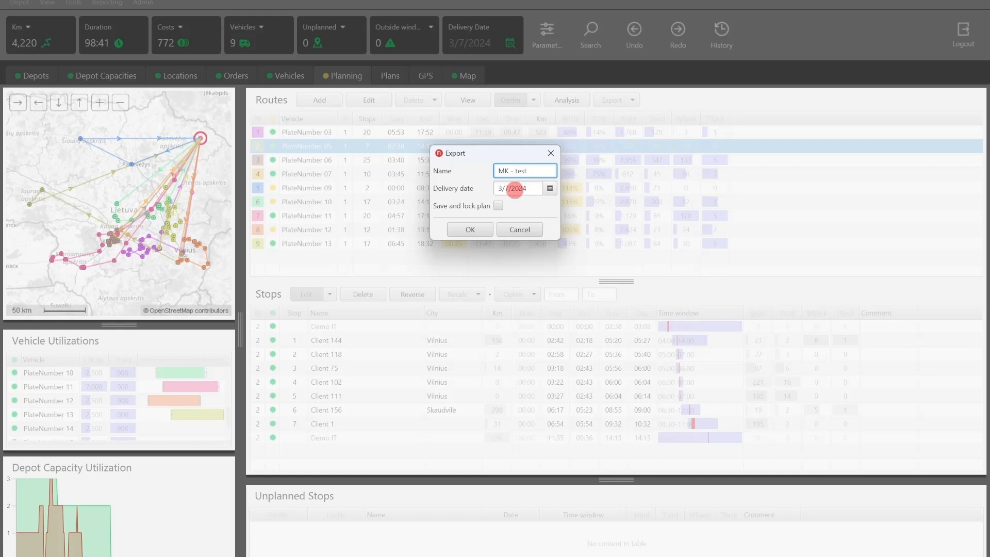
left_click(549, 188)
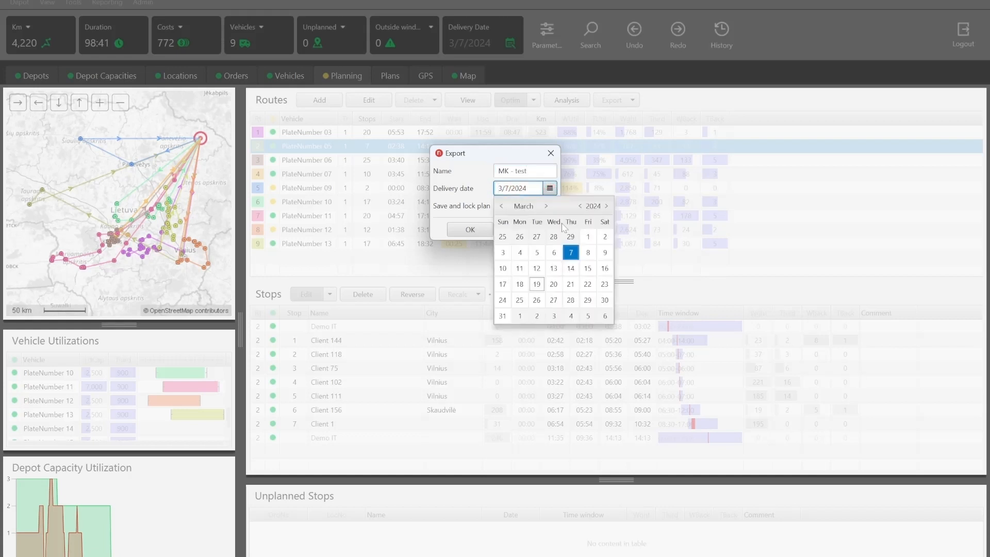
left_click(588, 252)
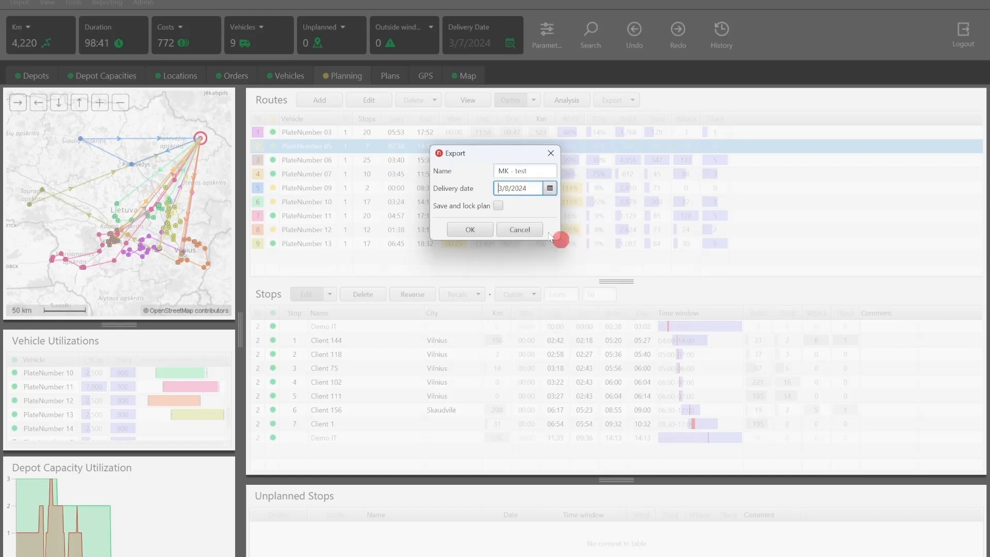
left_click(497, 206)
left_click(479, 230)
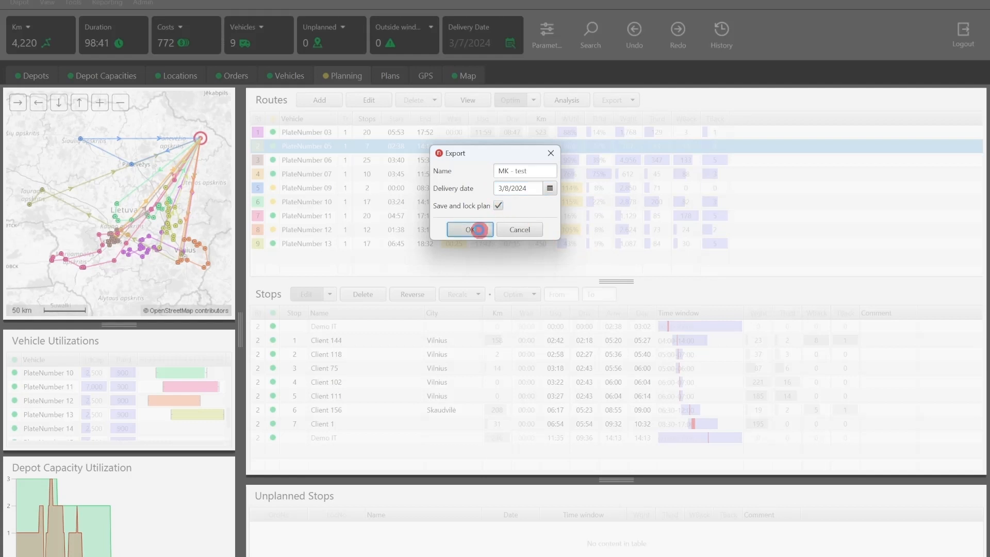
left_click(840, 456)
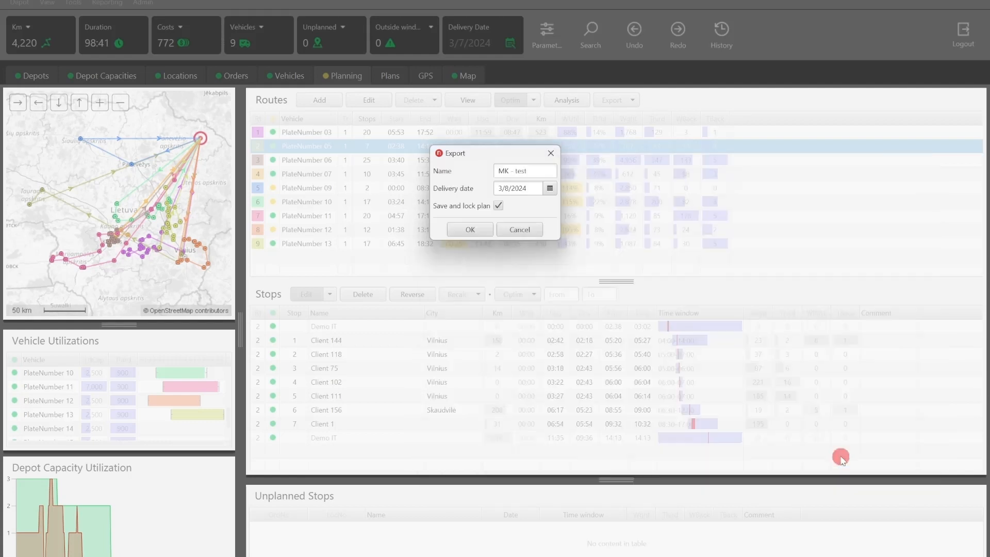
left_click(390, 76)
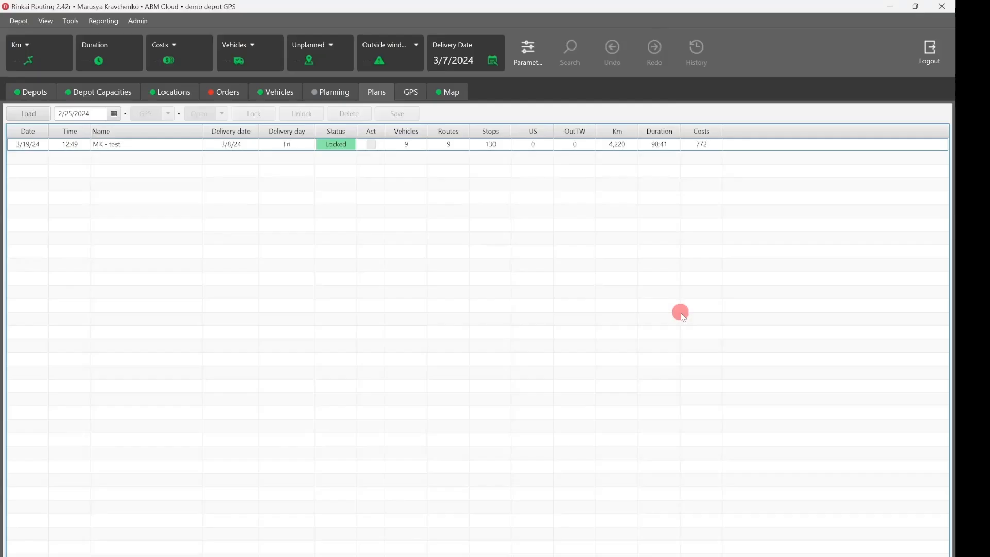